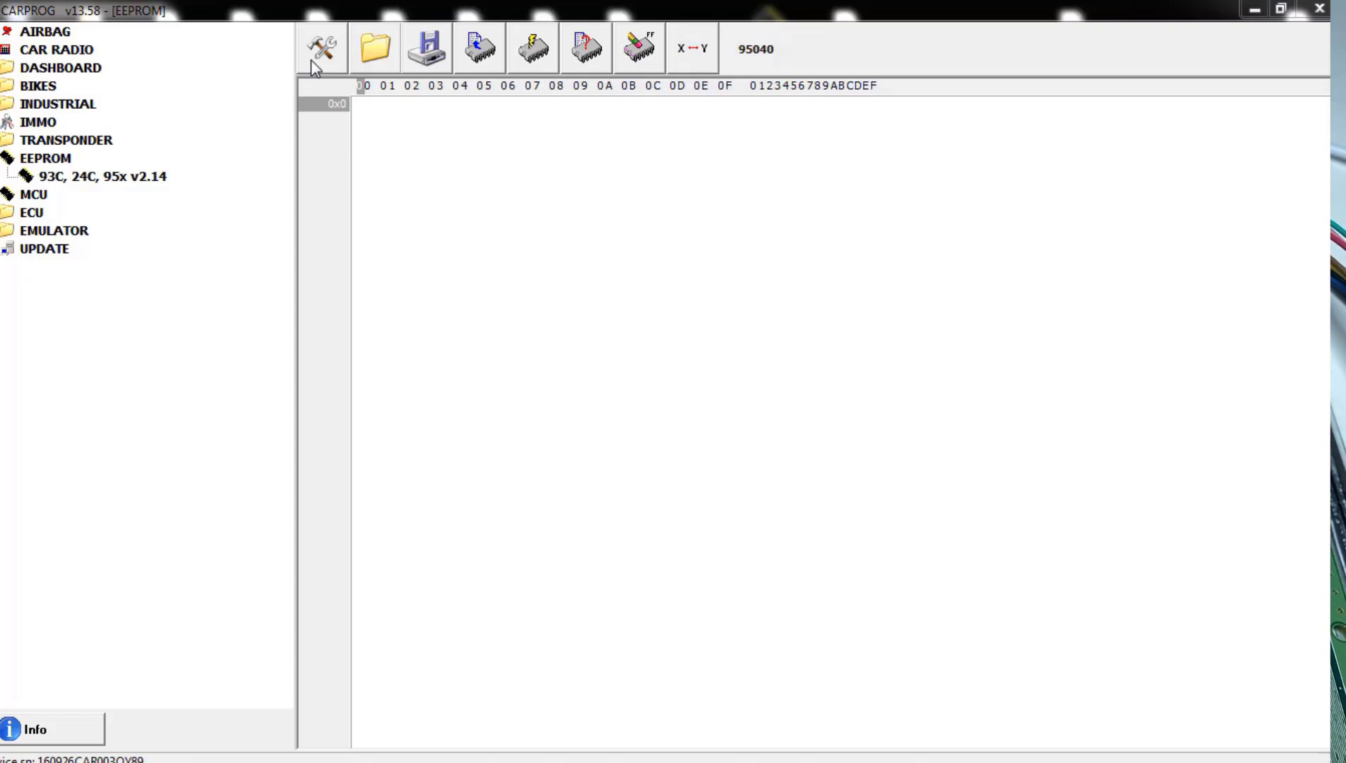
# Read the 95040 EEPROM and save its contents to the Desktop as "06a 906 032 DL ME7.5 IMMO ON".
pyautogui.click(475, 51)
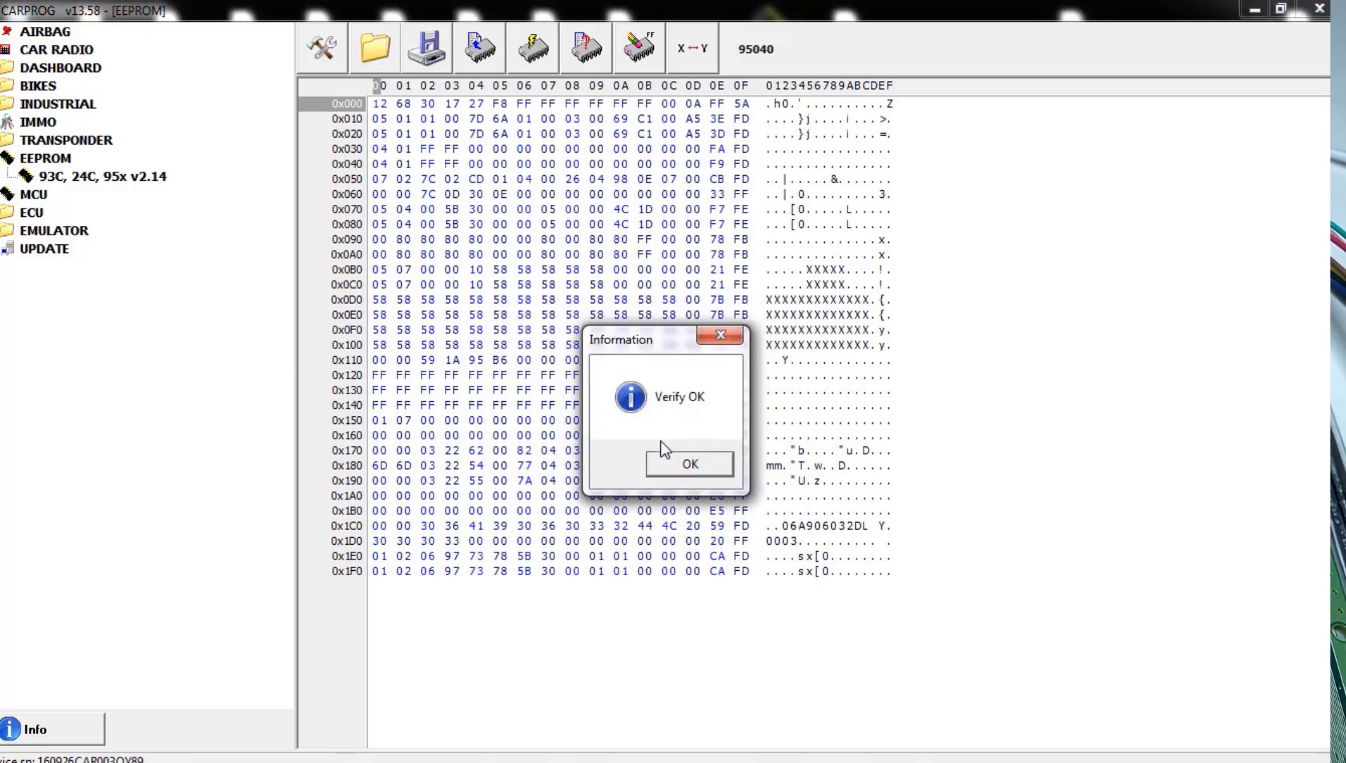
pyautogui.click(664, 463)
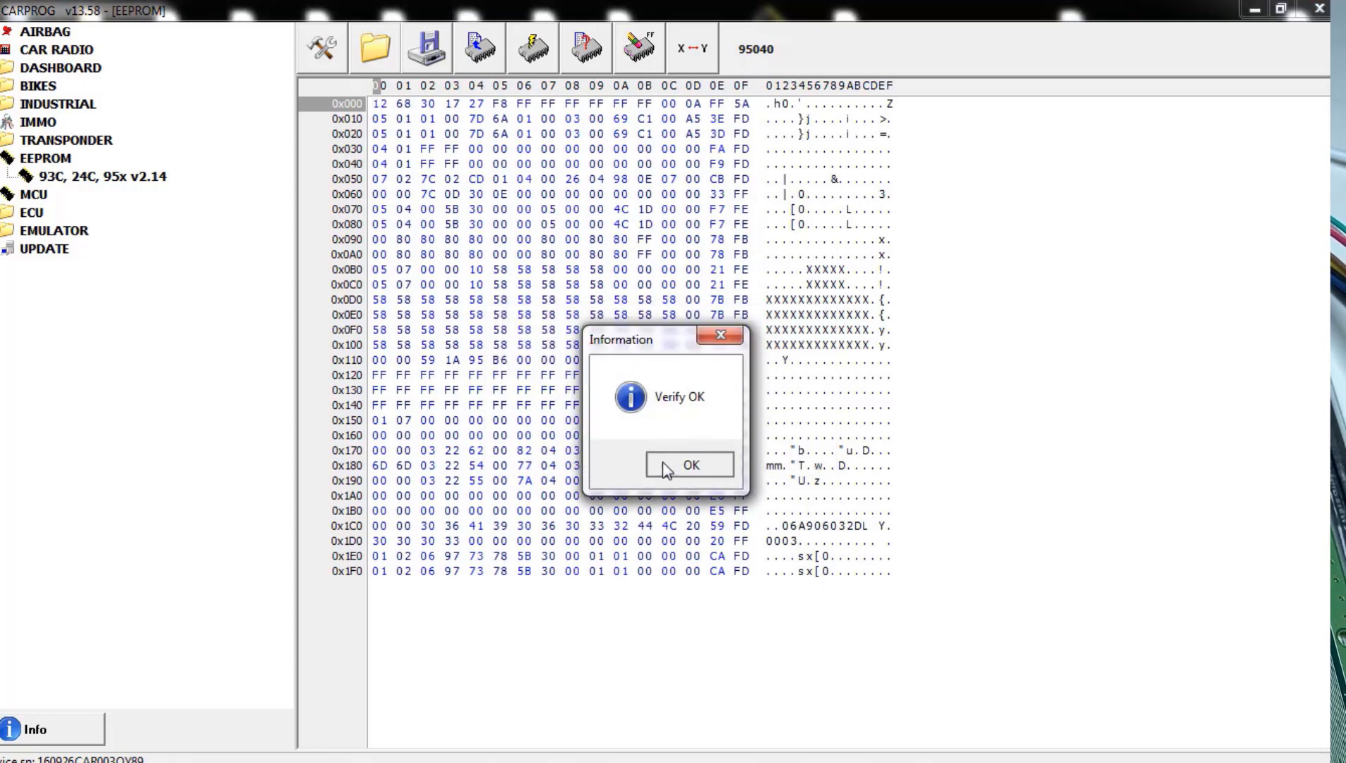
pyautogui.click(428, 49)
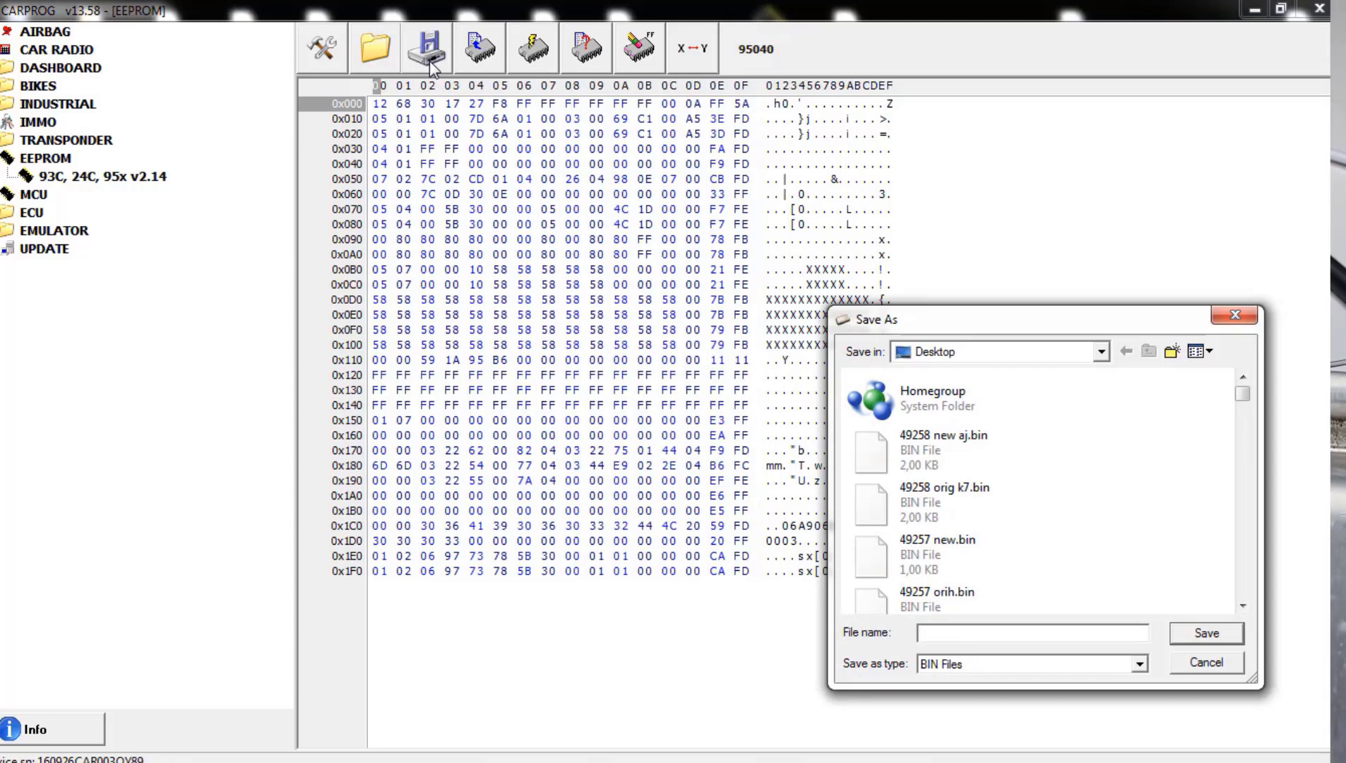
pyautogui.write('06')
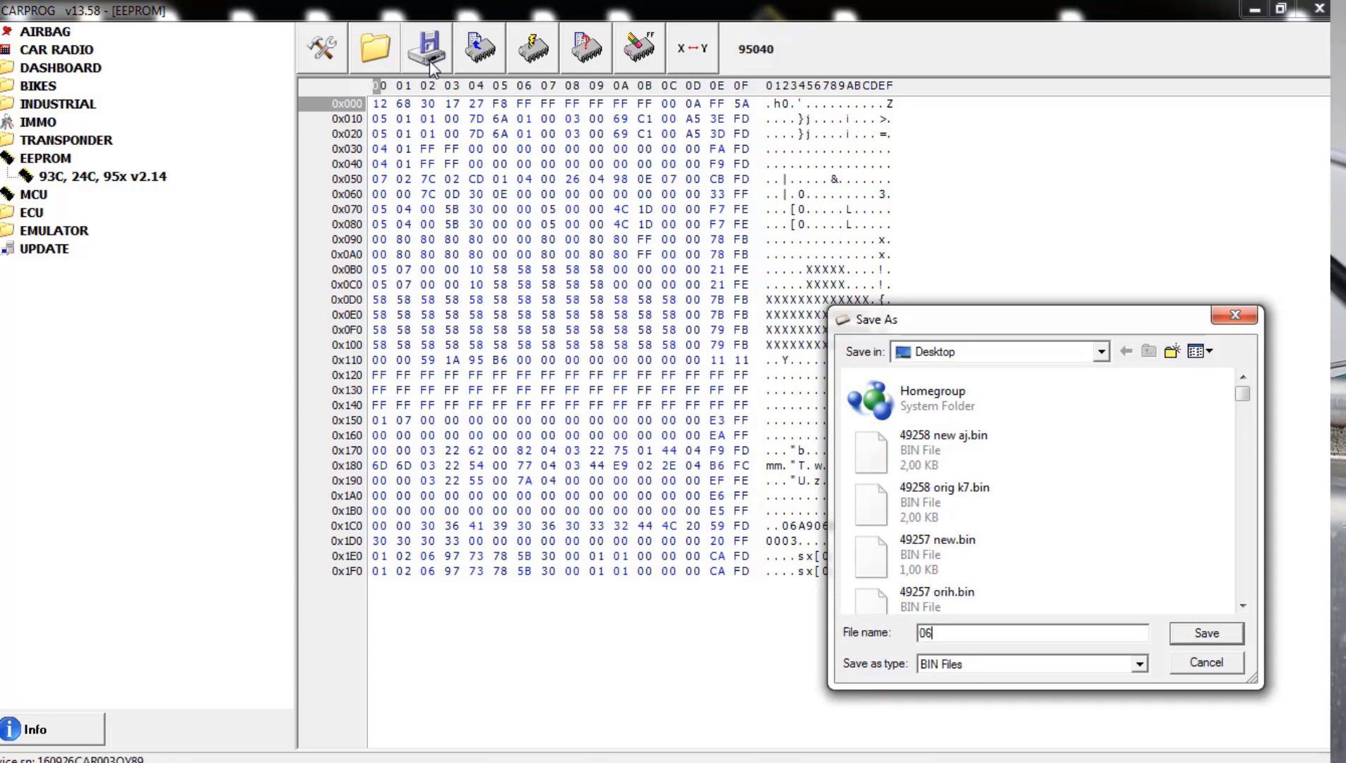
pyautogui.write('a')
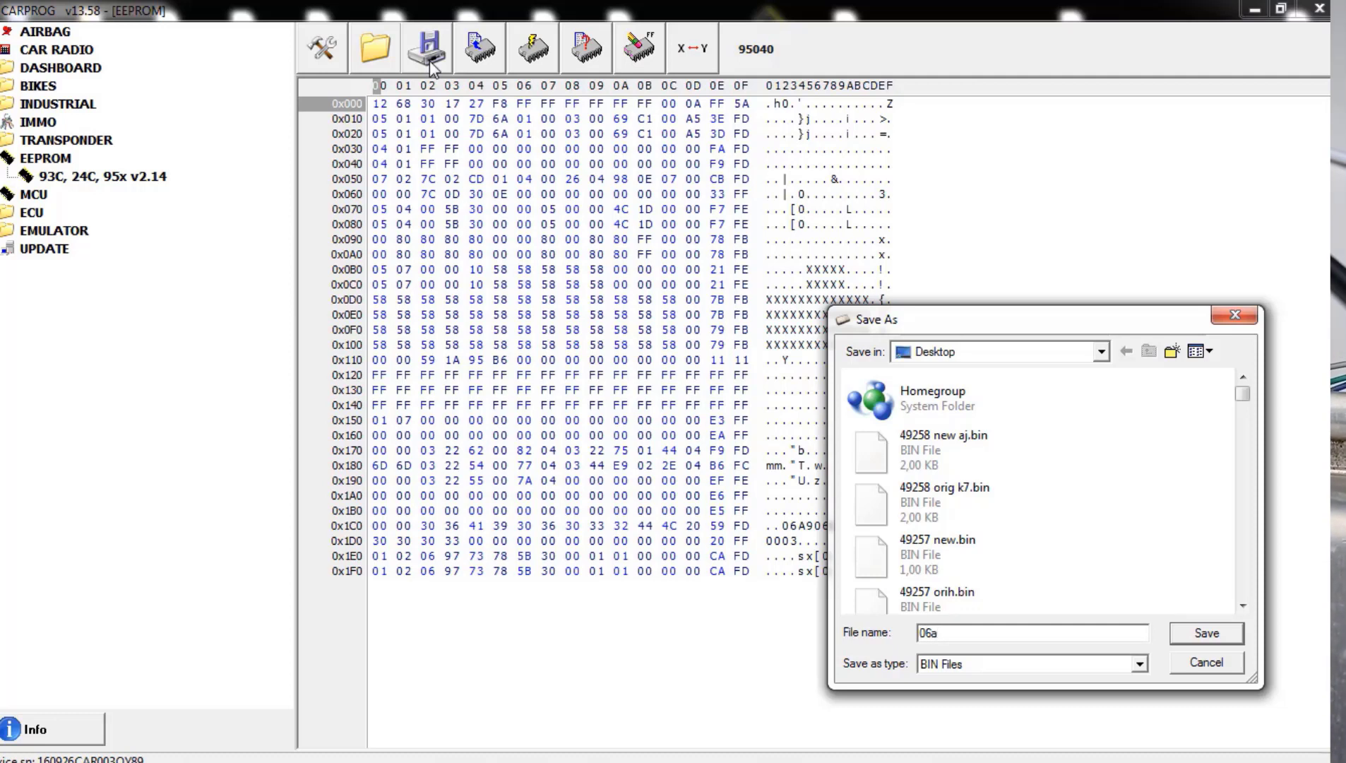
pyautogui.write(' 906 ')
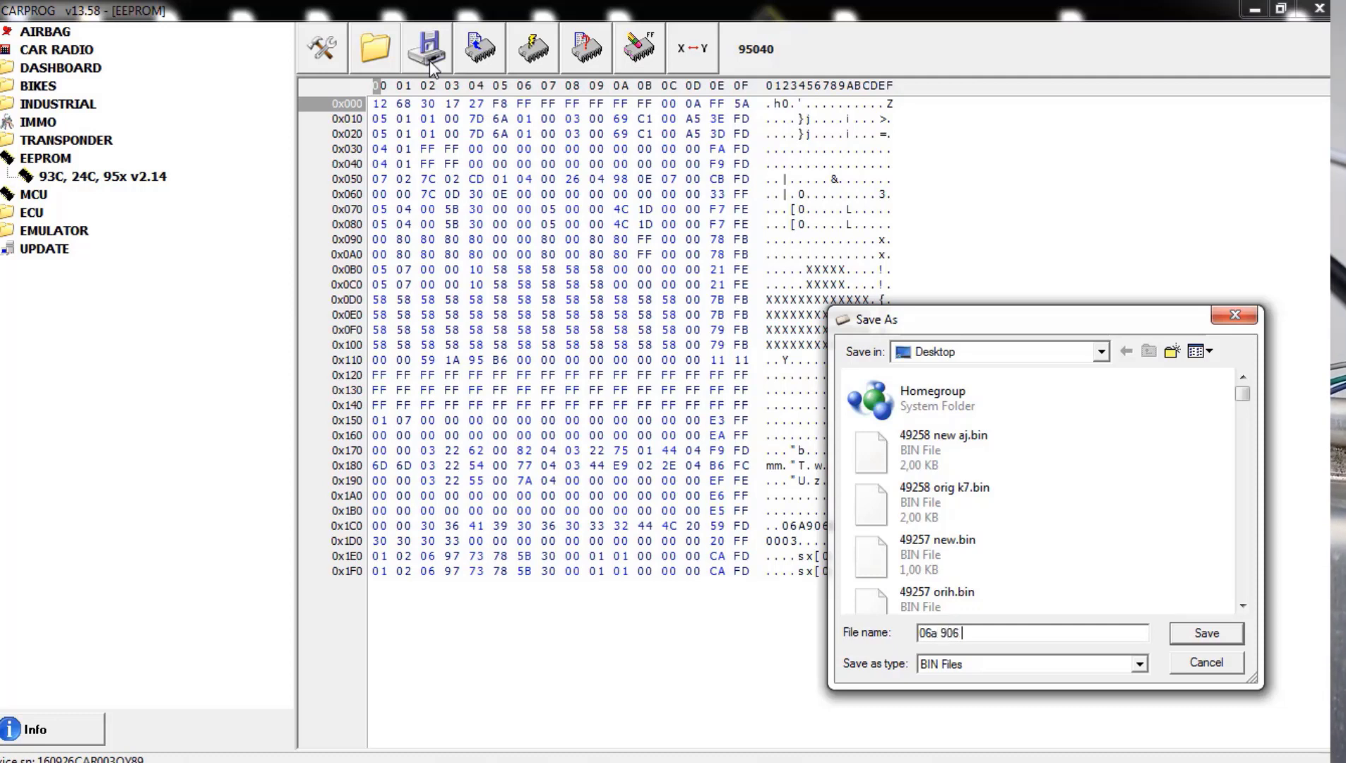
pyautogui.write('032')
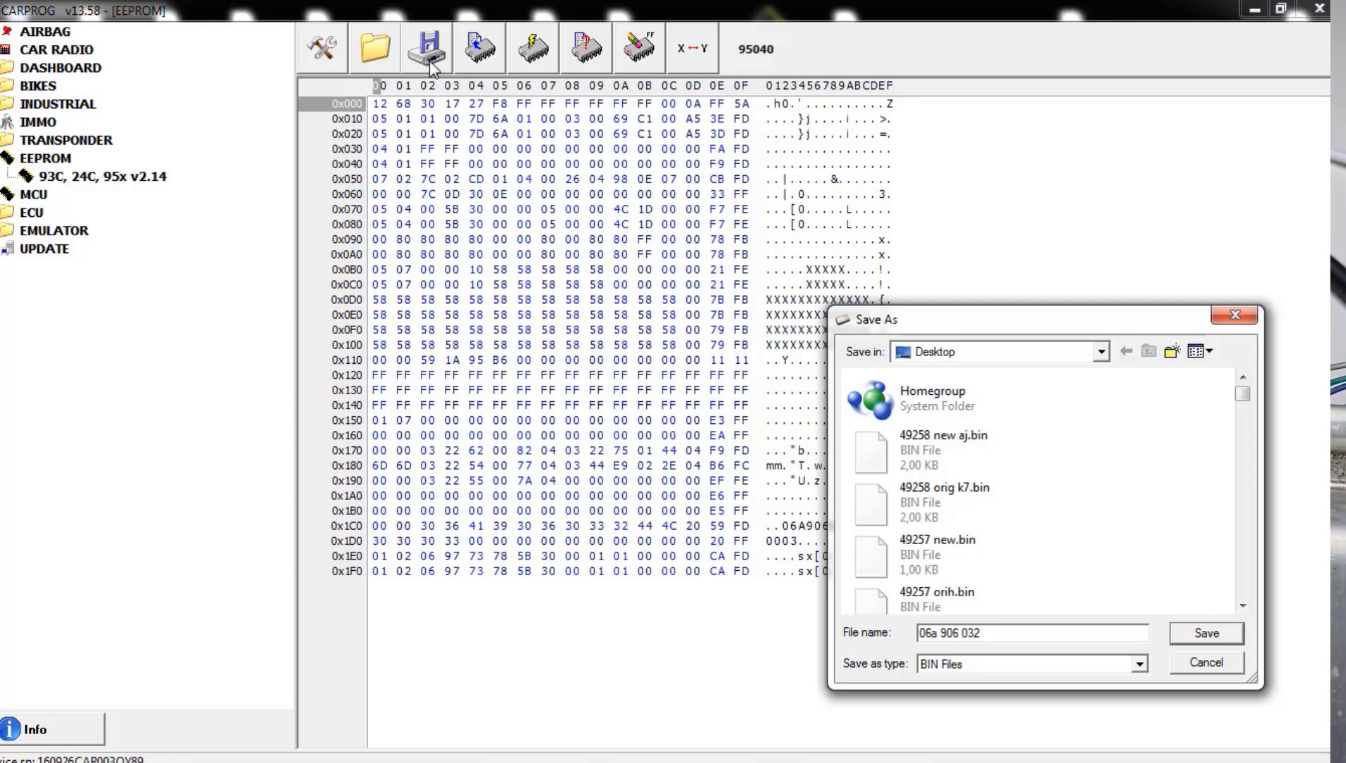
pyautogui.write(' DL ')
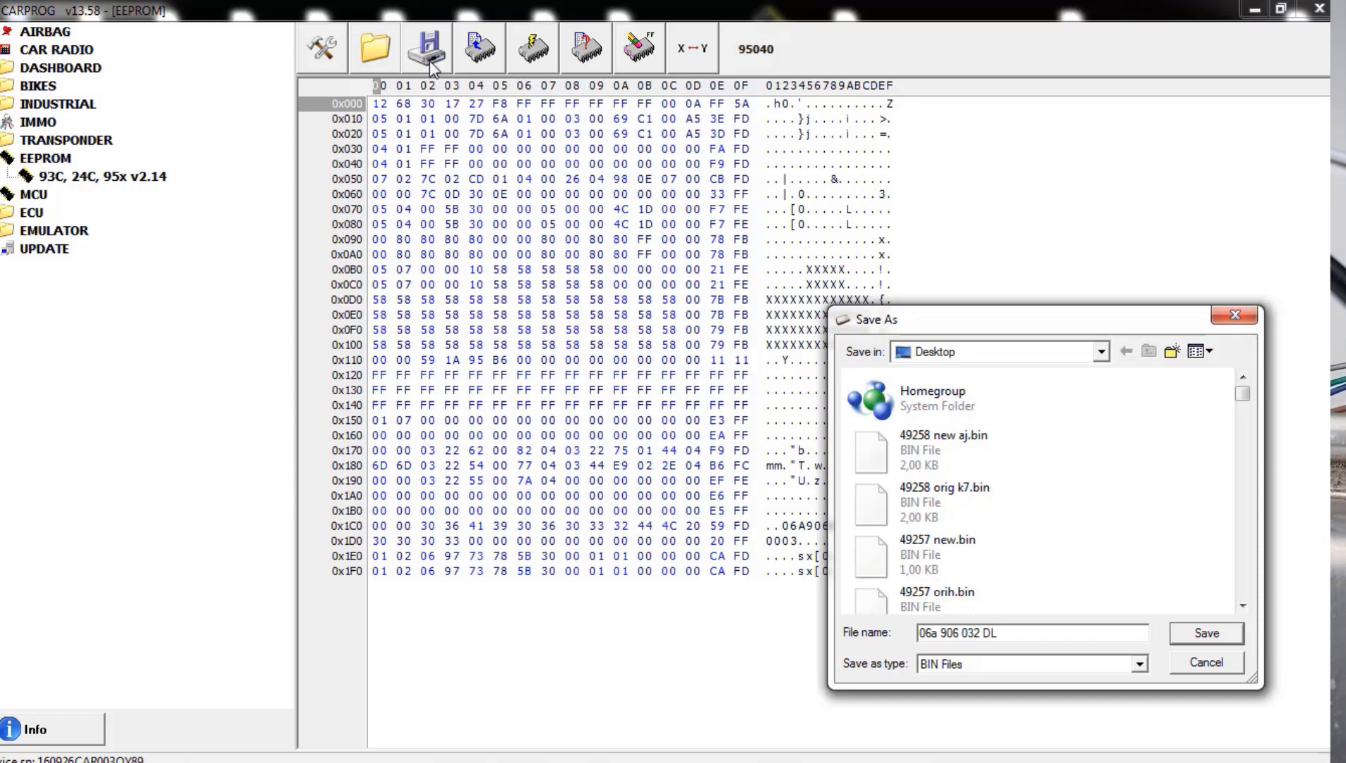
pyautogui.write('M')
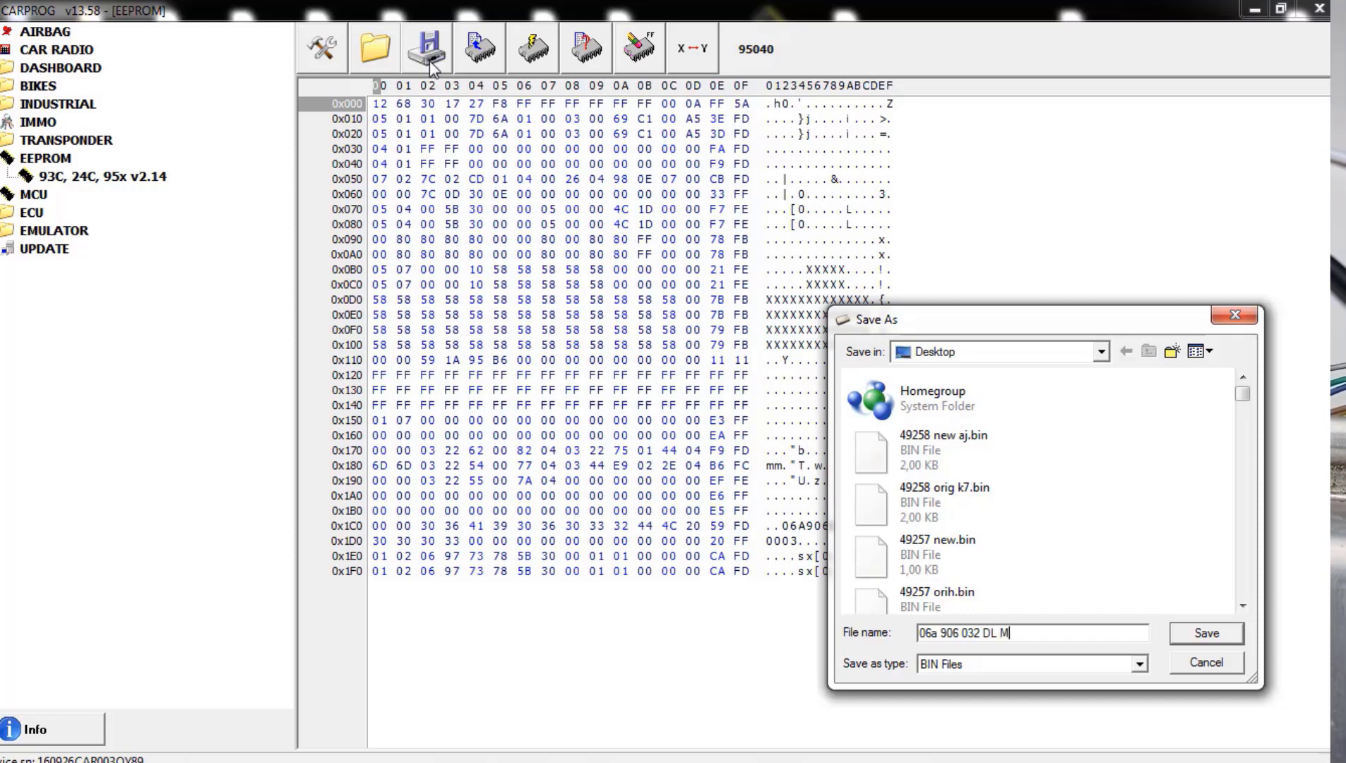
pyautogui.write('E7')
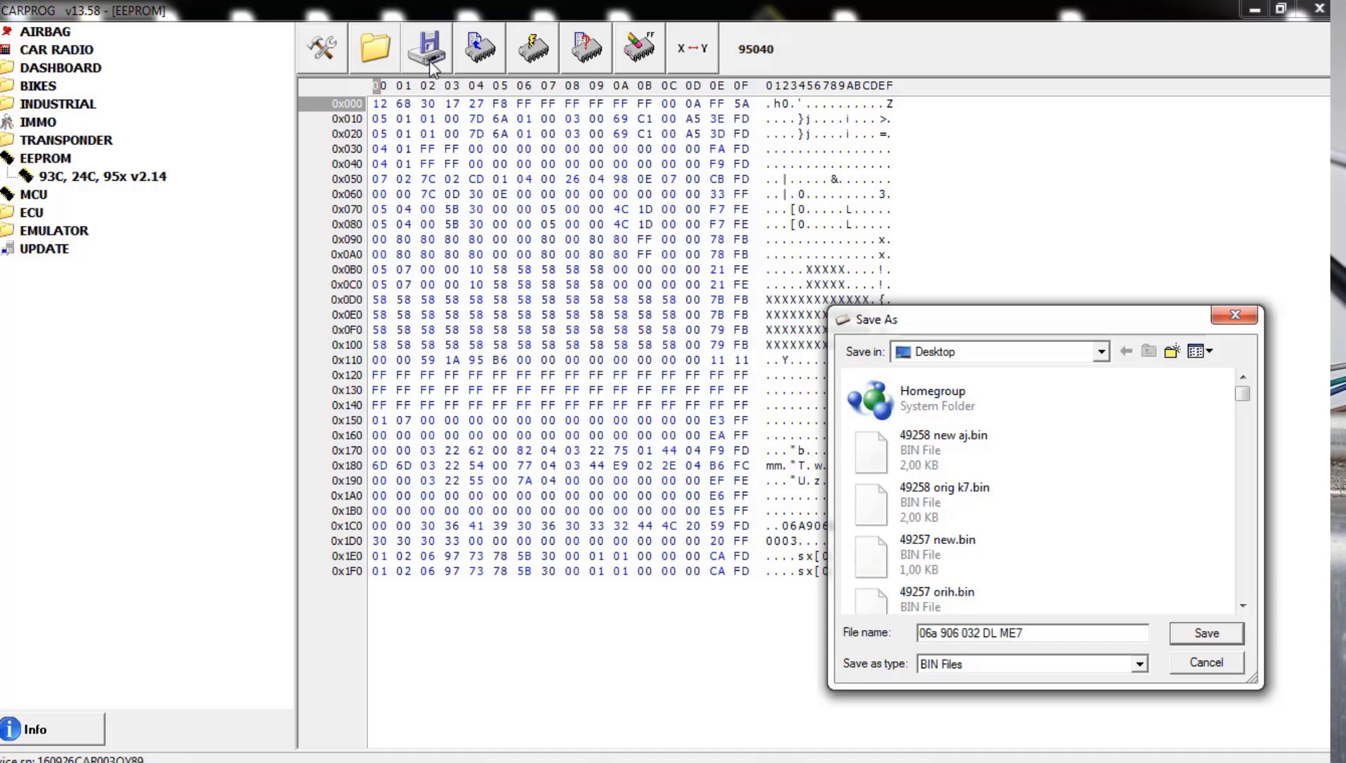
pyautogui.write('.5 IMMO ON')
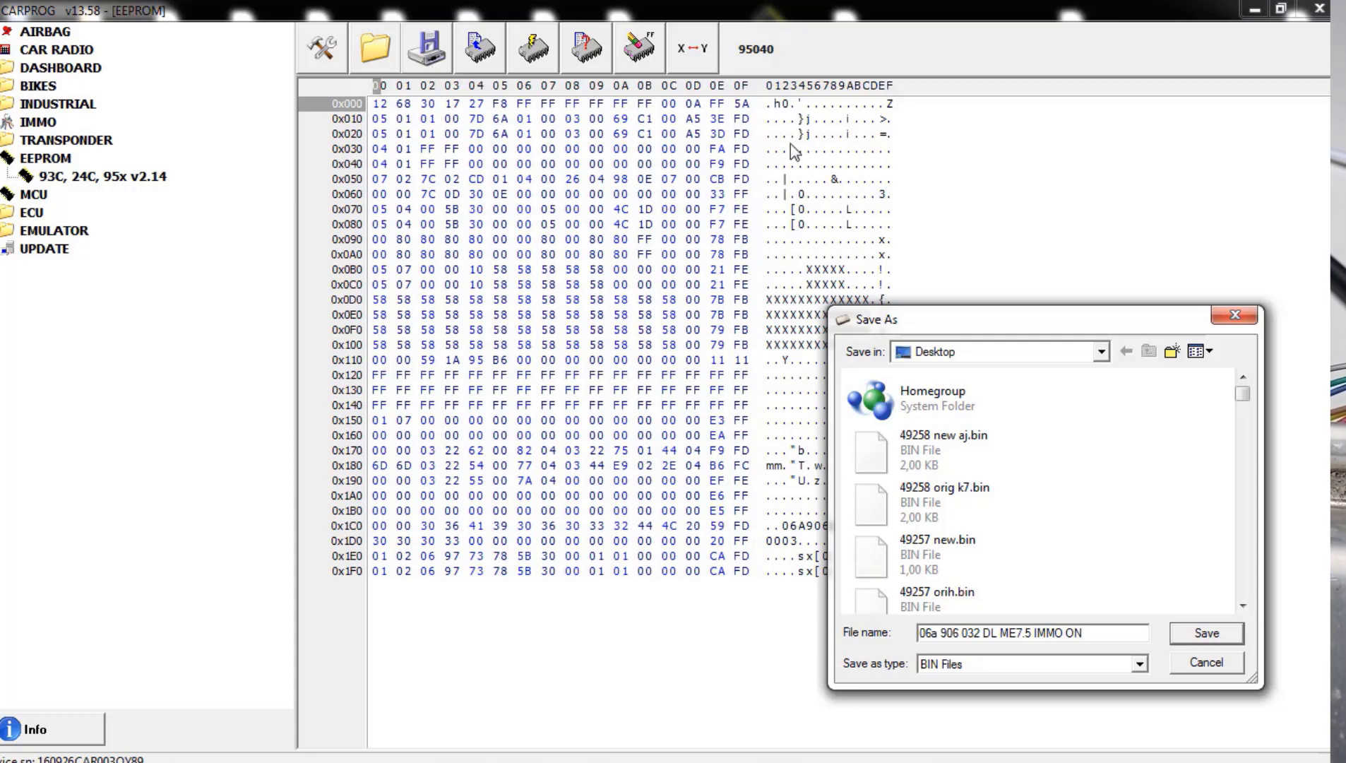
pyautogui.click(1207, 630)
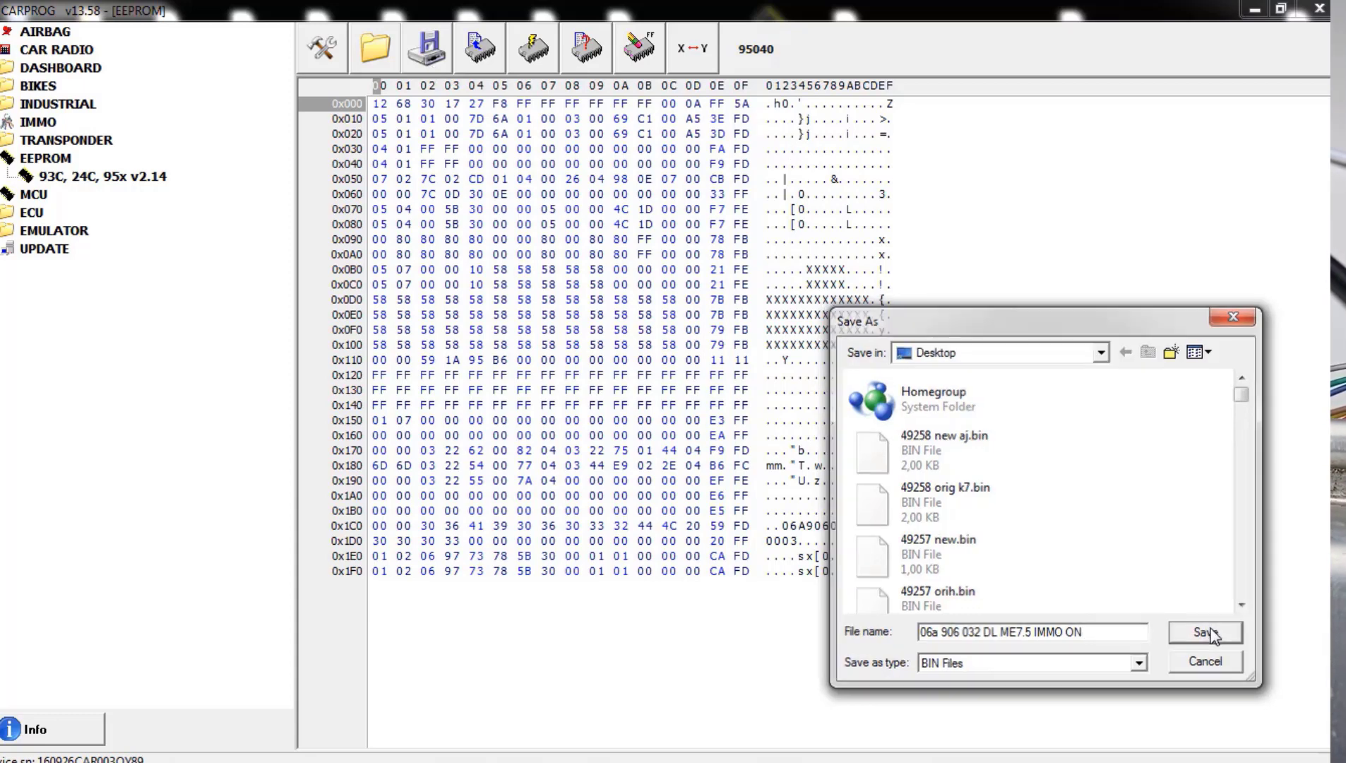
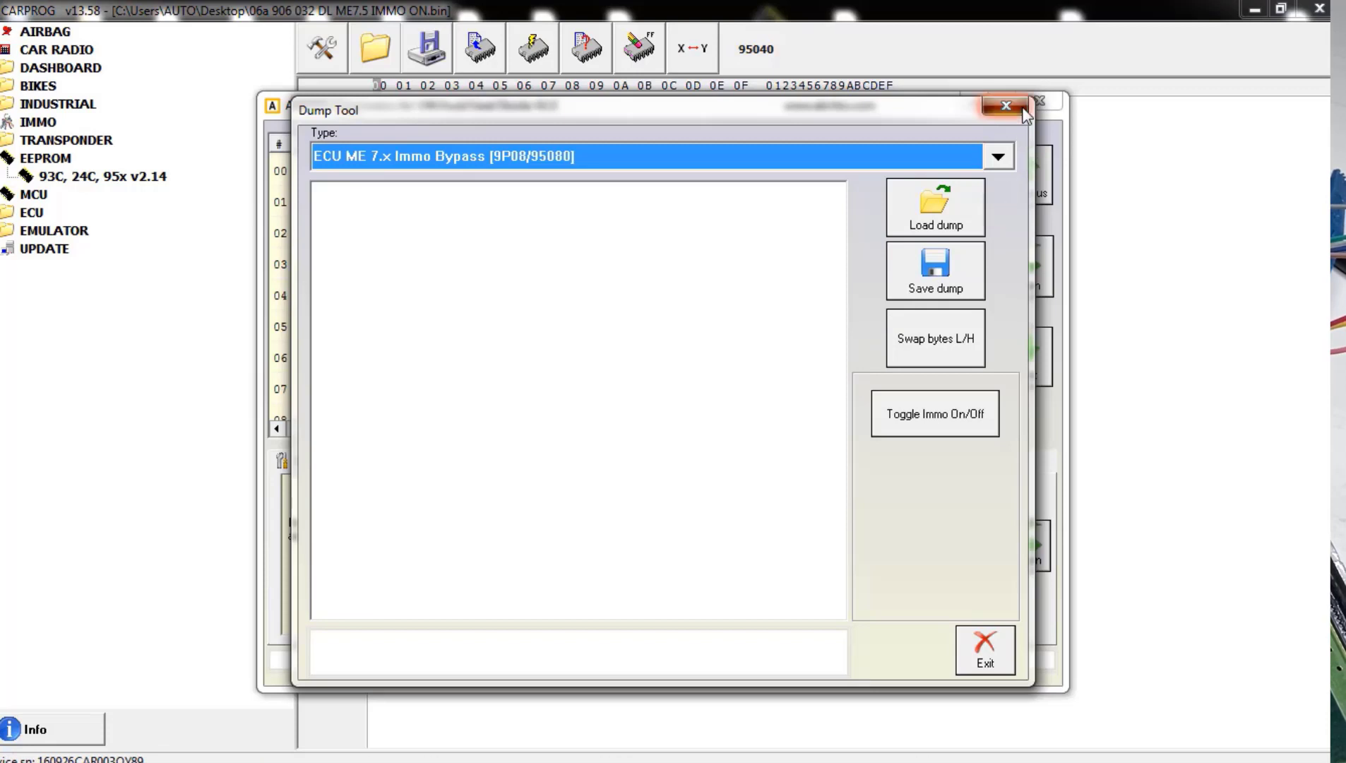
# Reopen the ABRITES Dump tool and load 06a 906 032 DL ME7.5 IMMO ON.bin under type ECU ME 7.x Immo Bypass [9P08/95080].
pyautogui.click(1023, 111)
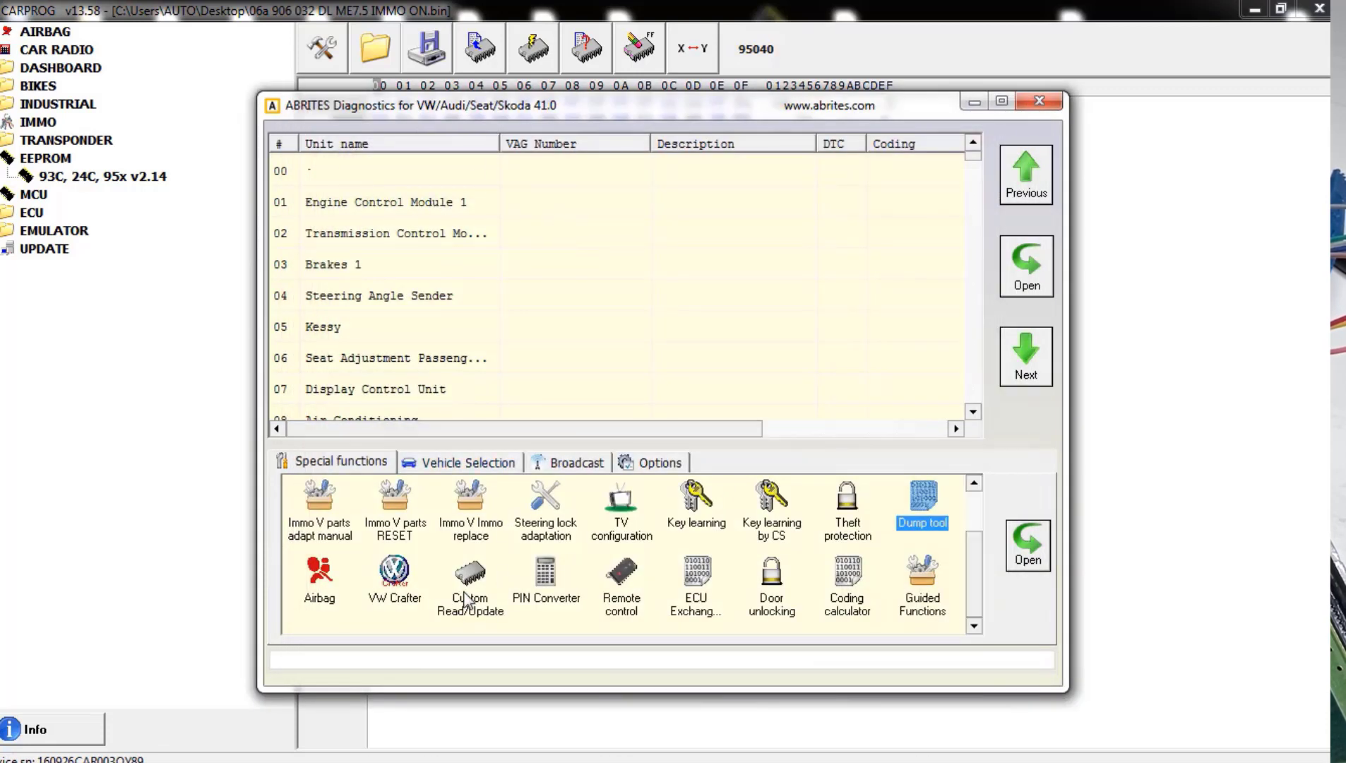
pyautogui.doubleClick(921, 524)
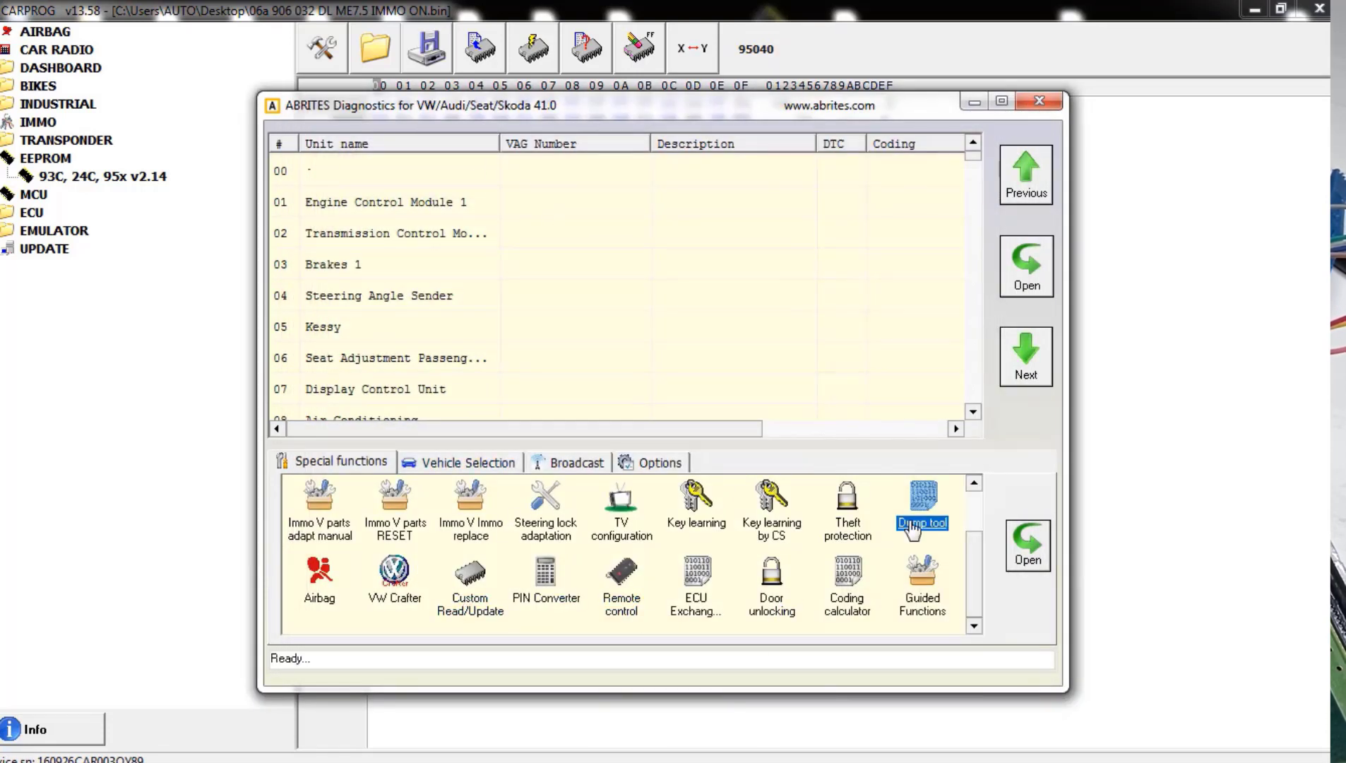
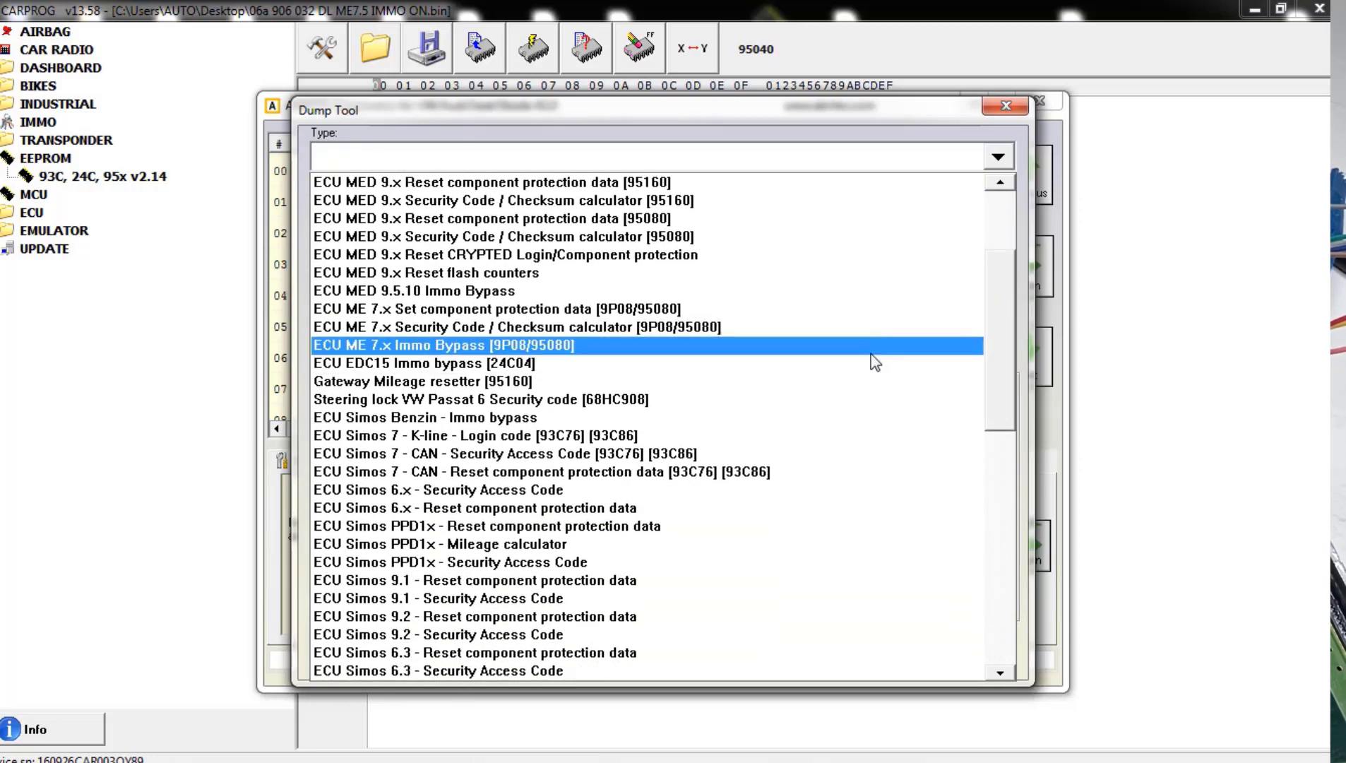
pyautogui.click(401, 349)
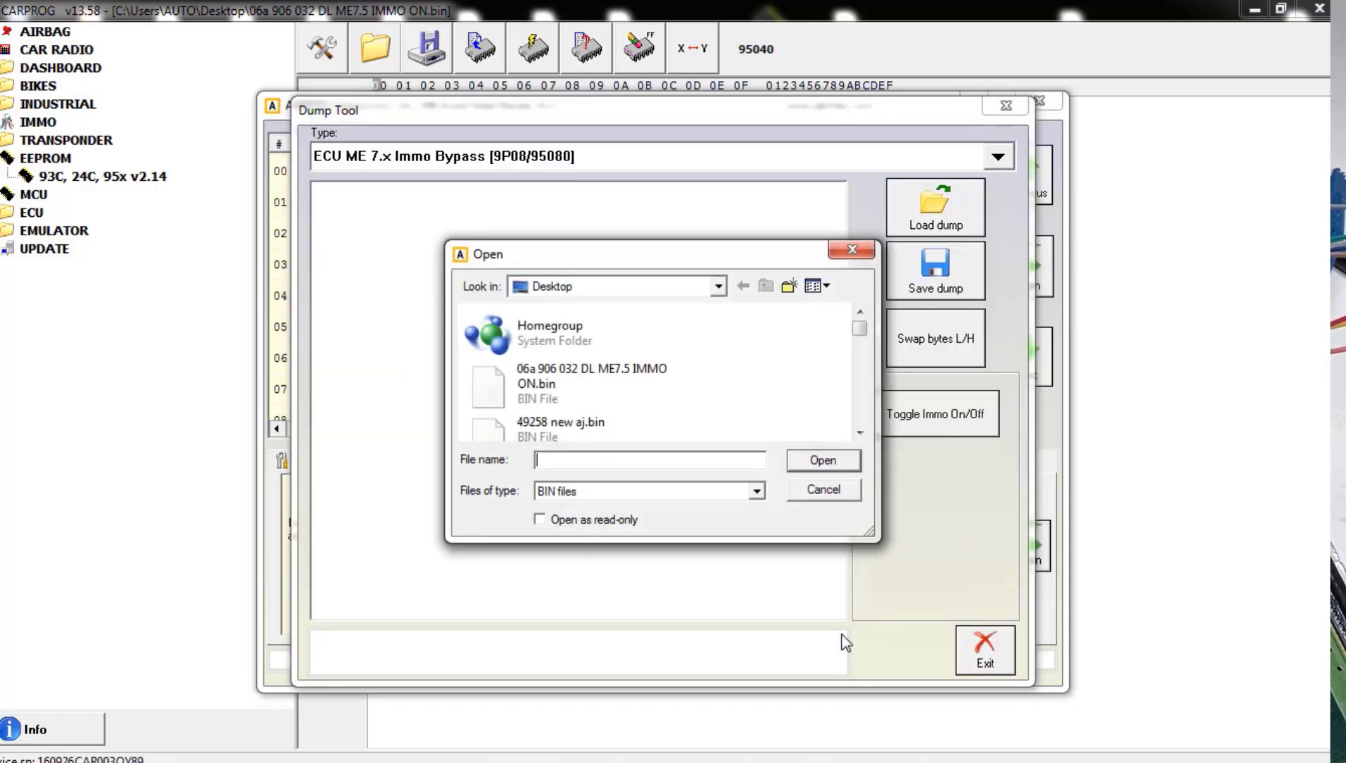
pyautogui.click(540, 396)
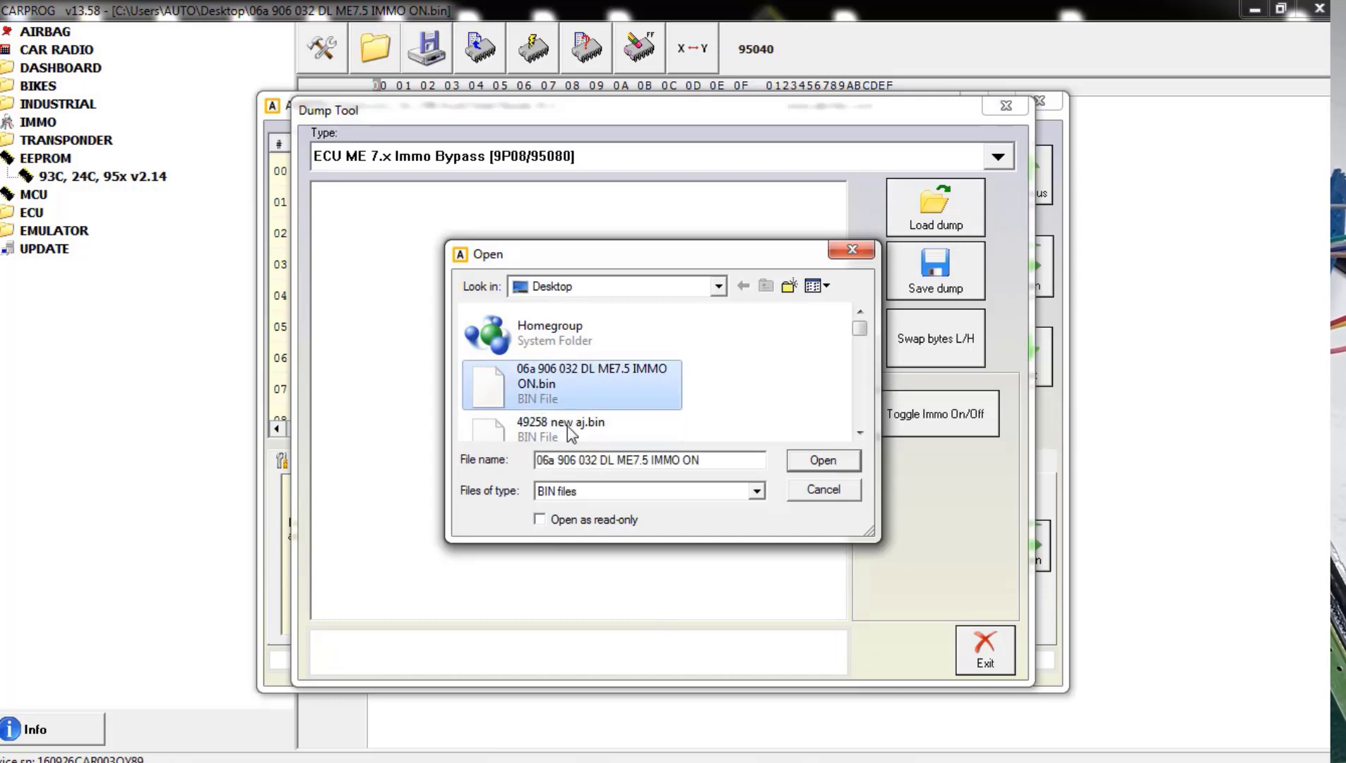
pyautogui.click(825, 462)
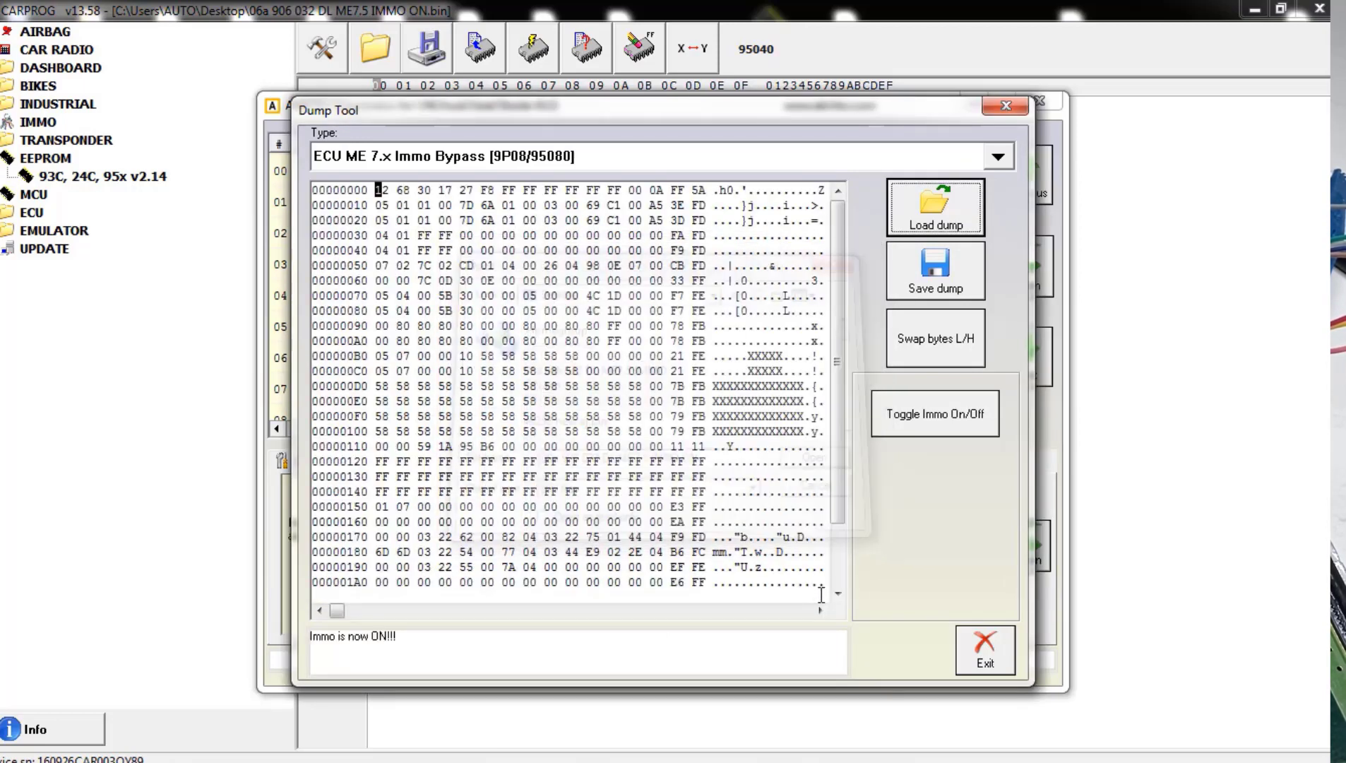
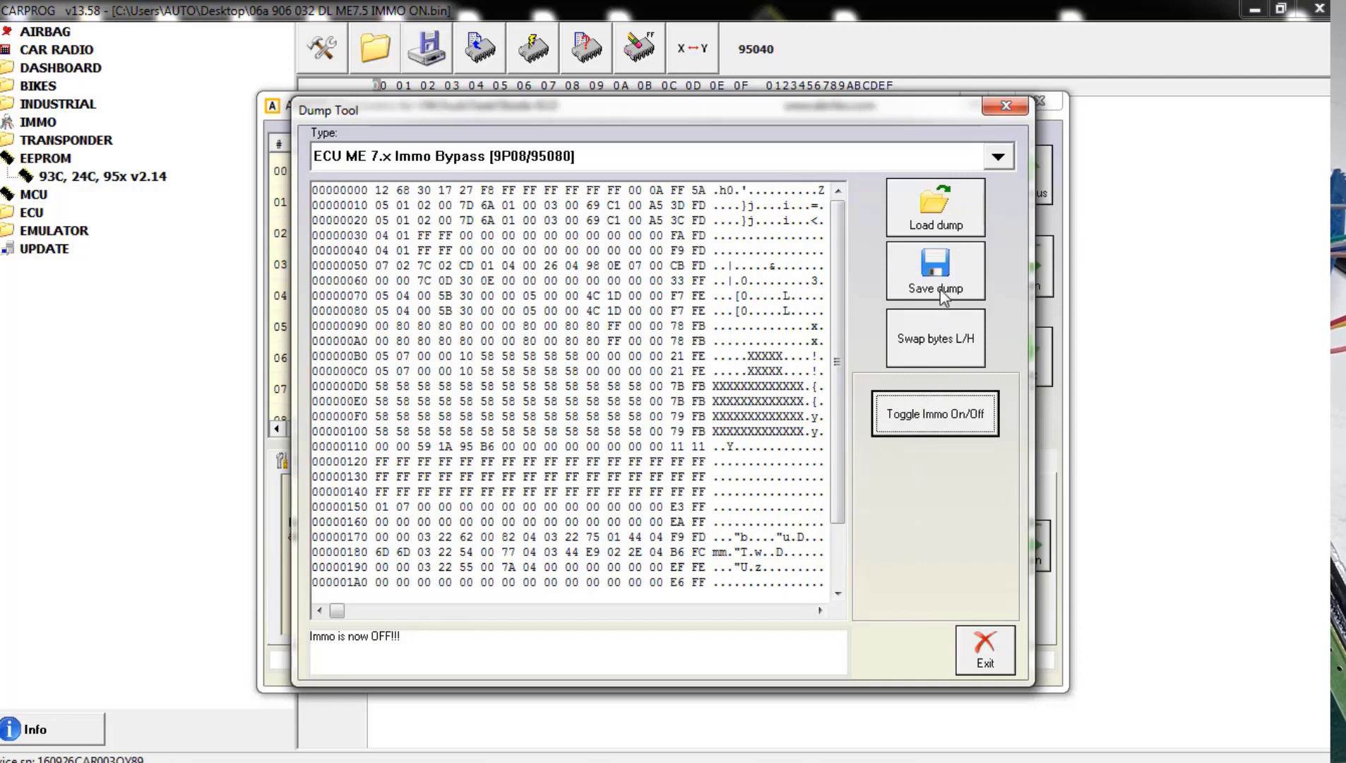
# Save the modified immo-off dump to the Desktop as "06a 906 032 DL ME7.5 IMMO OFF".
pyautogui.click(940, 289)
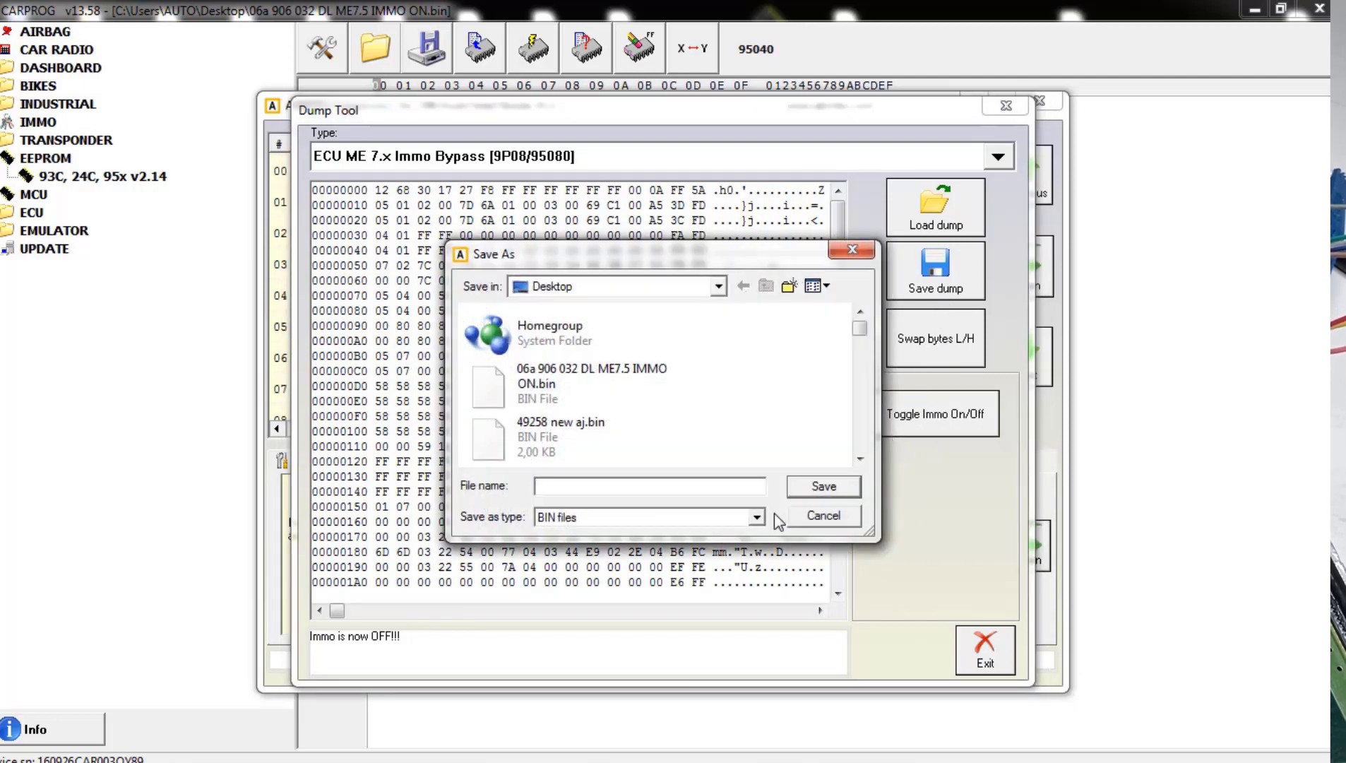
pyautogui.click(614, 392)
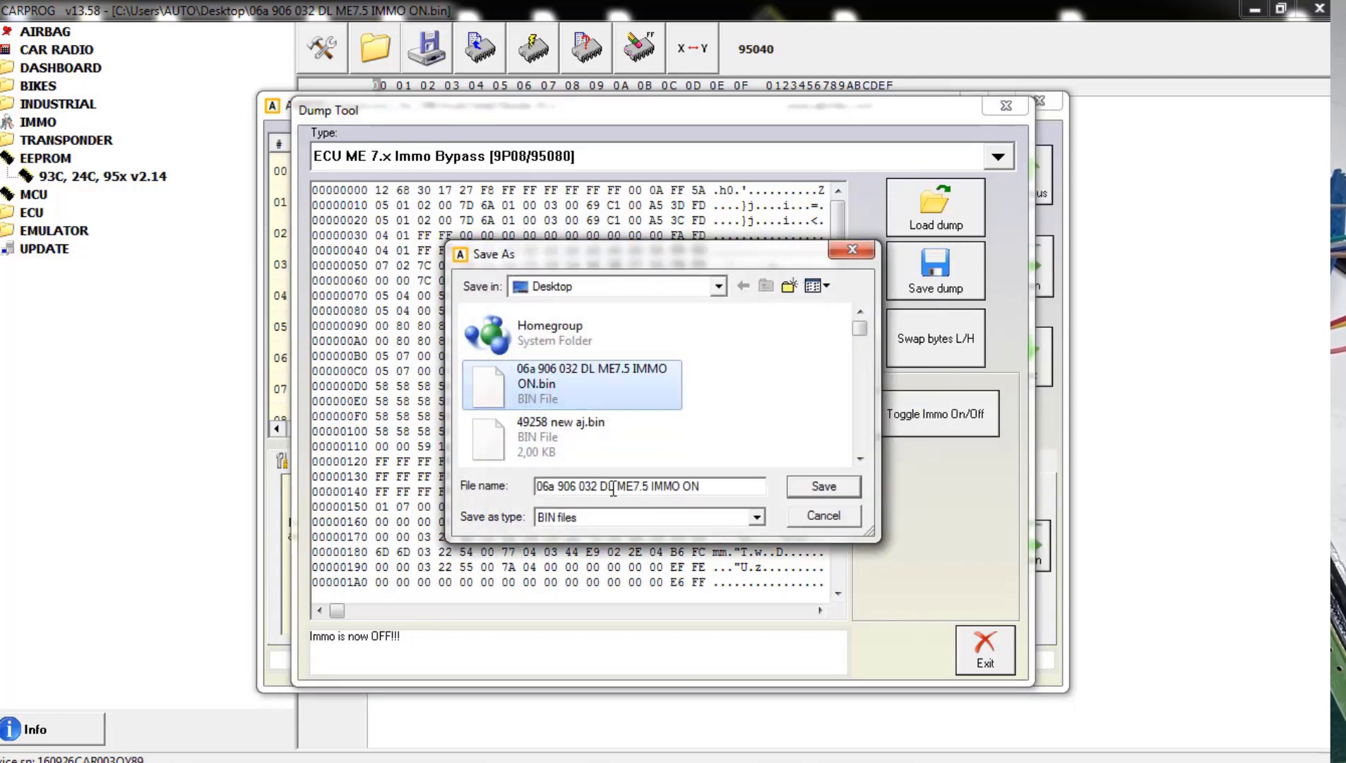
pyautogui.click(706, 484)
pyautogui.press('BackSpace')
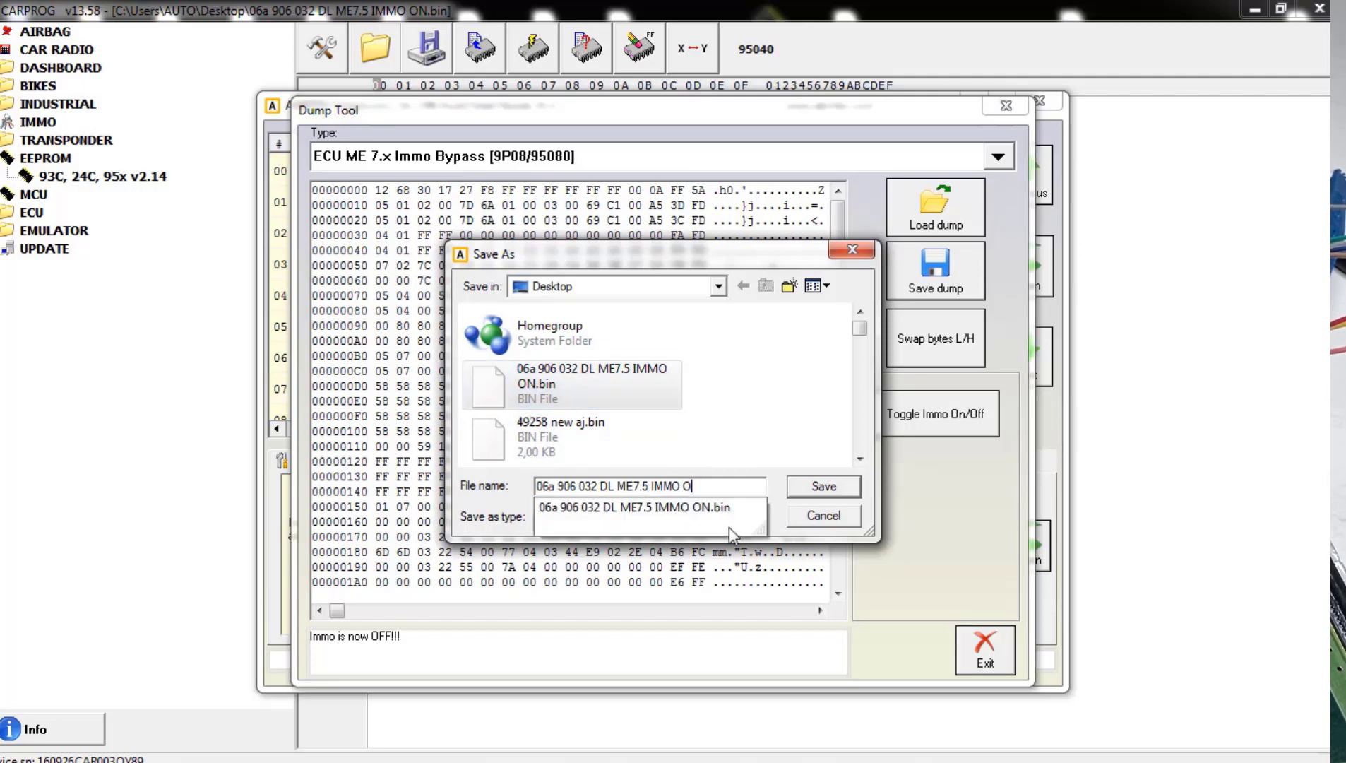
pyautogui.write('FF')
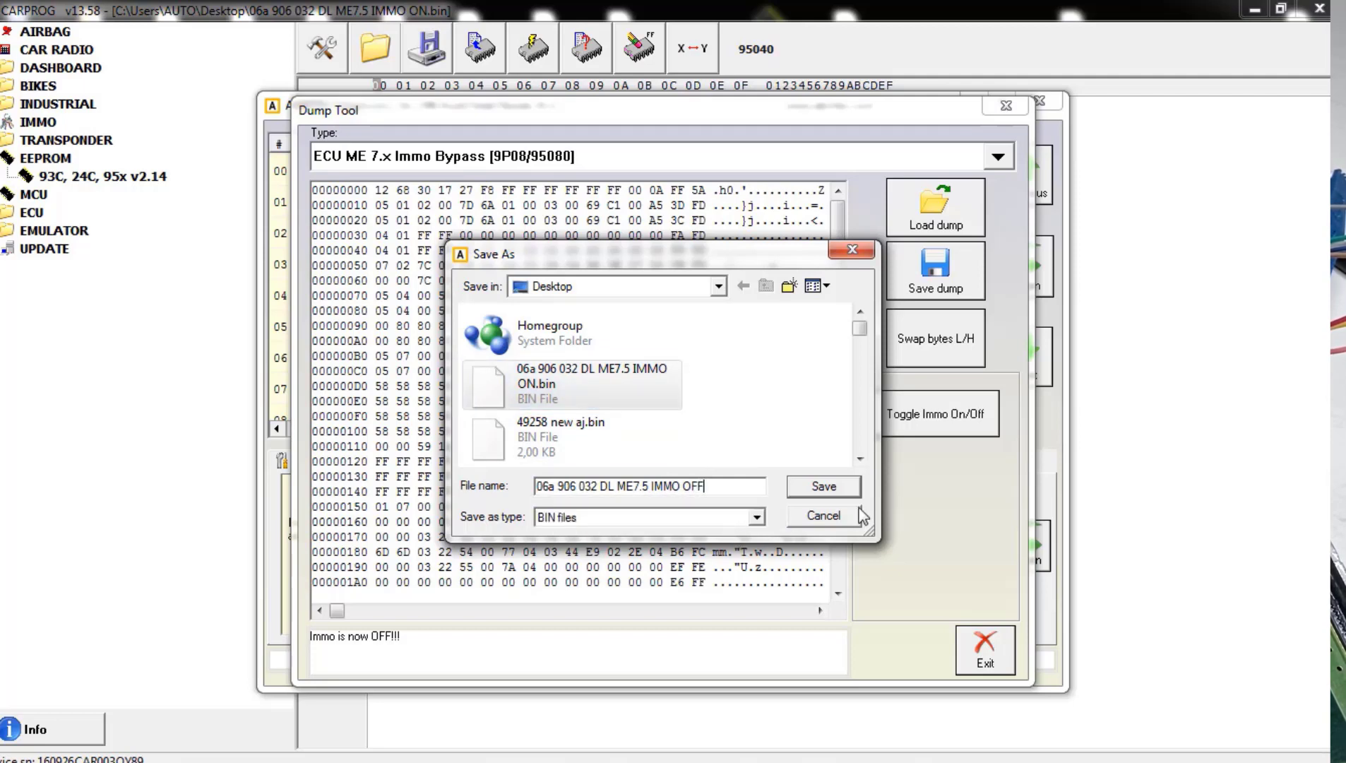
pyautogui.click(846, 493)
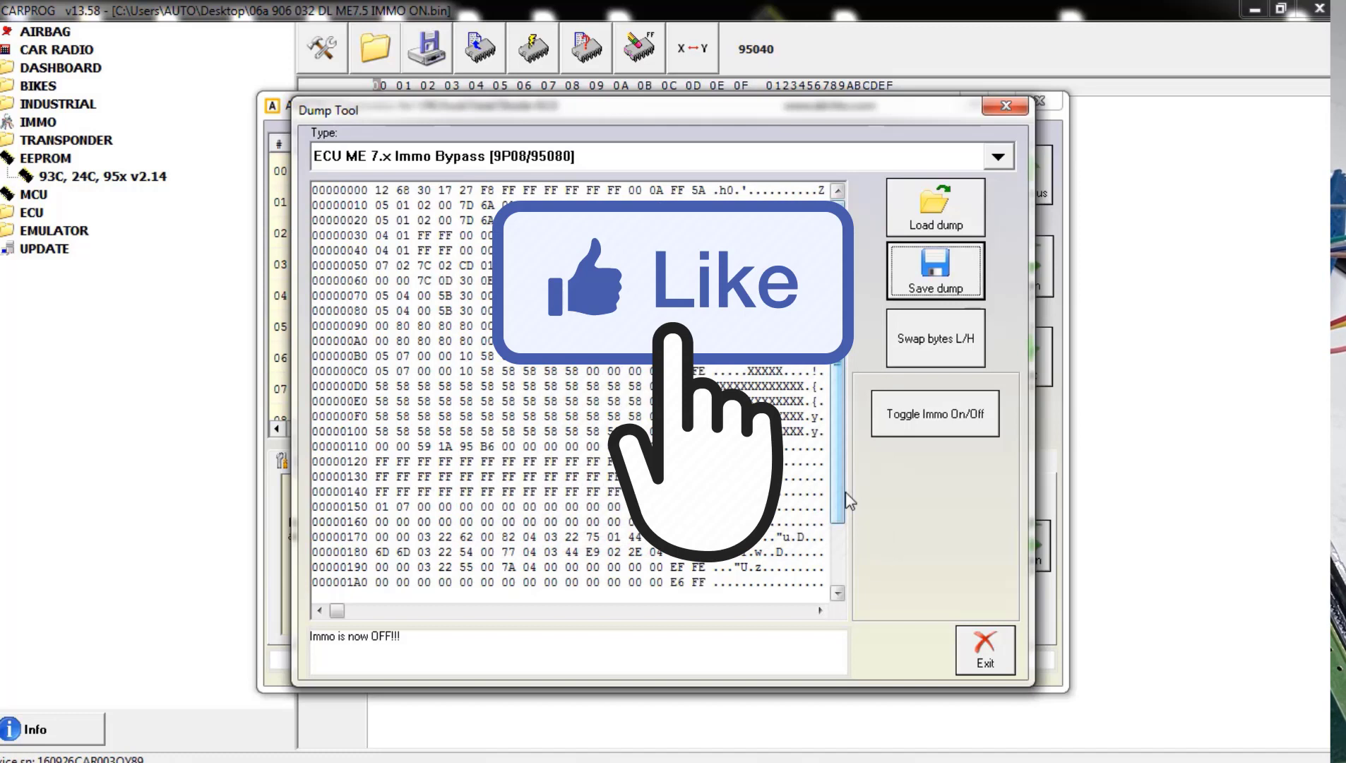
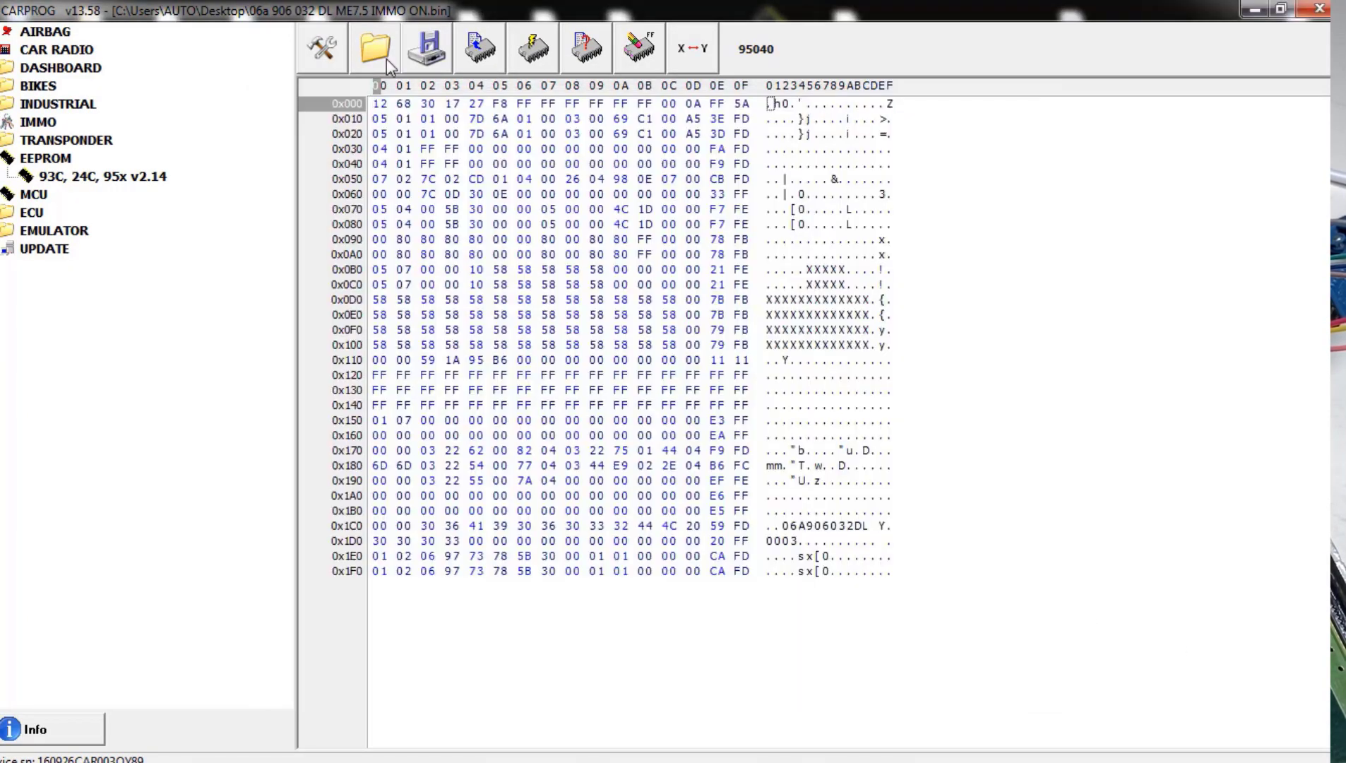
# Back in CARPROG, open the file 06a 906 032 DL ME7.5 IMMO OFF.bin from the Desktop.
pyautogui.click(386, 50)
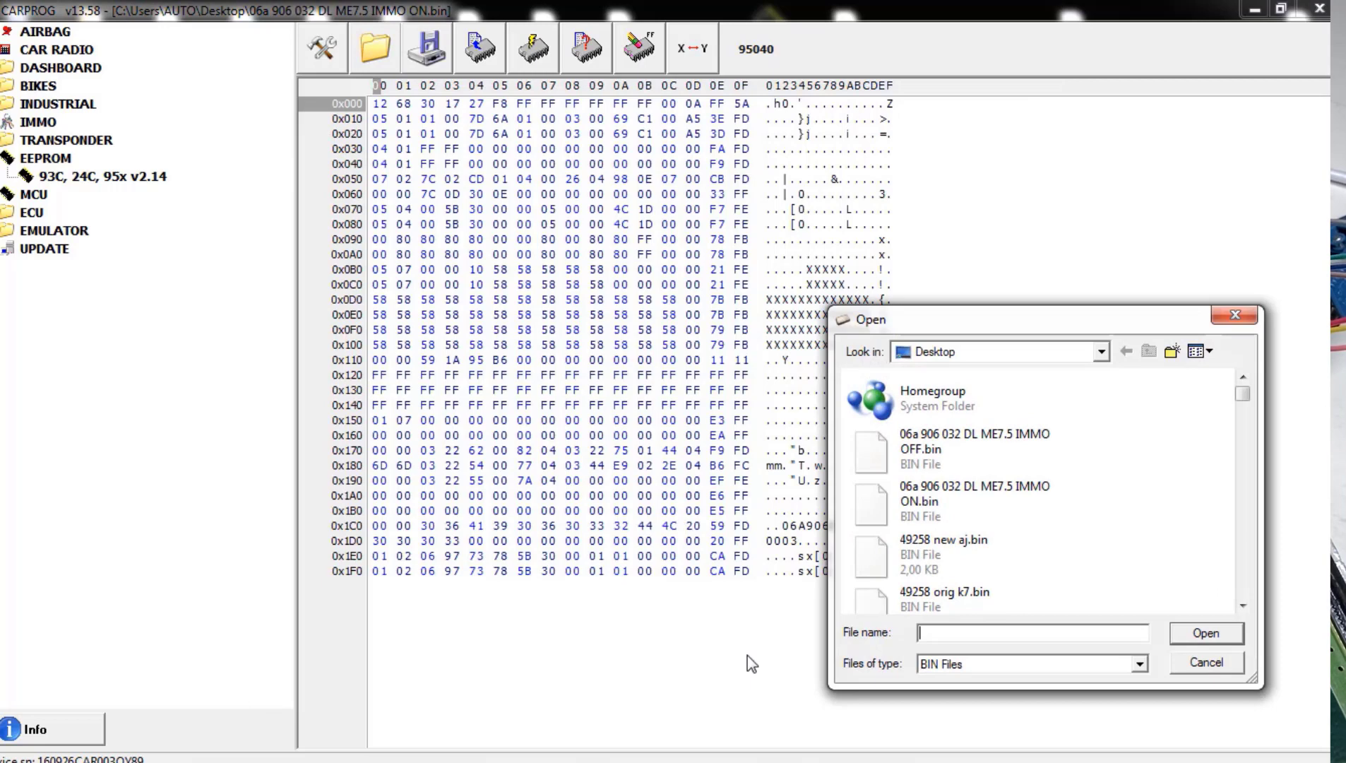
pyautogui.click(925, 452)
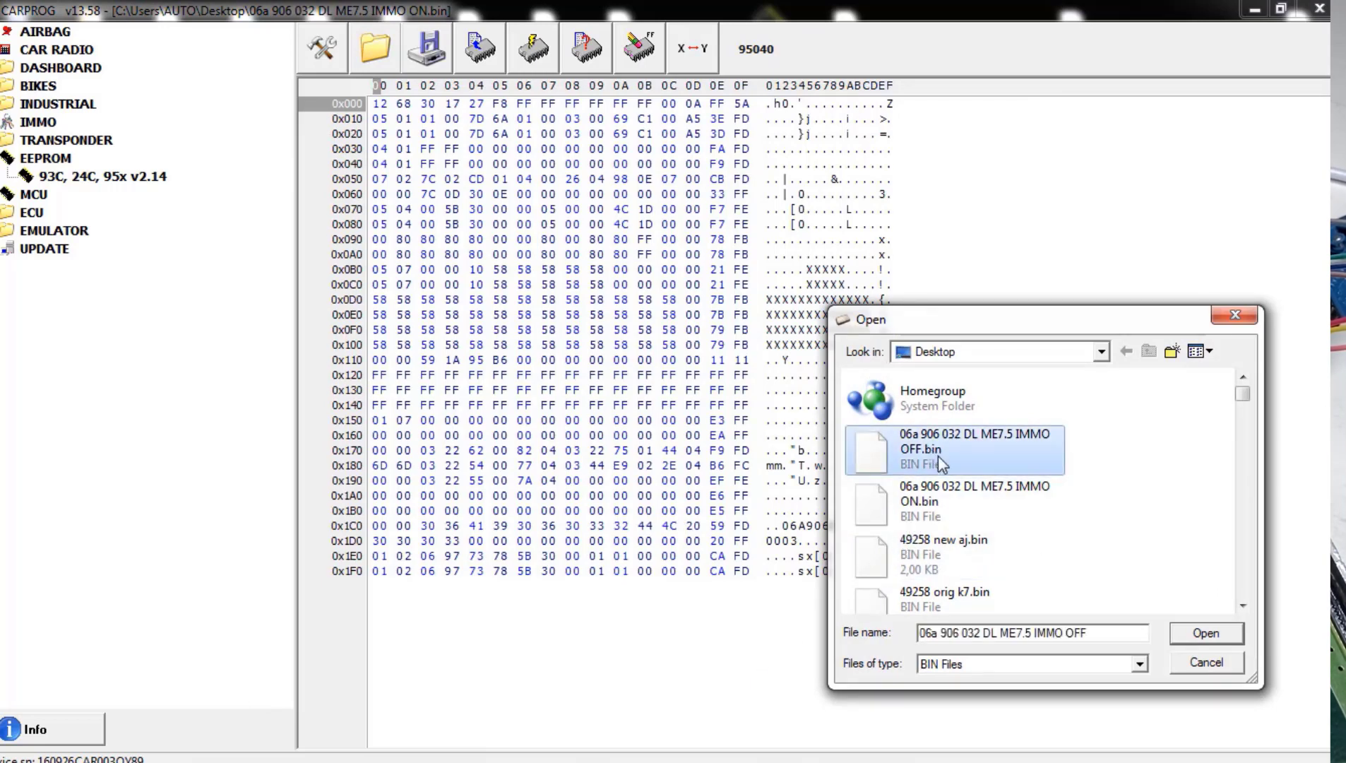
pyautogui.click(1202, 633)
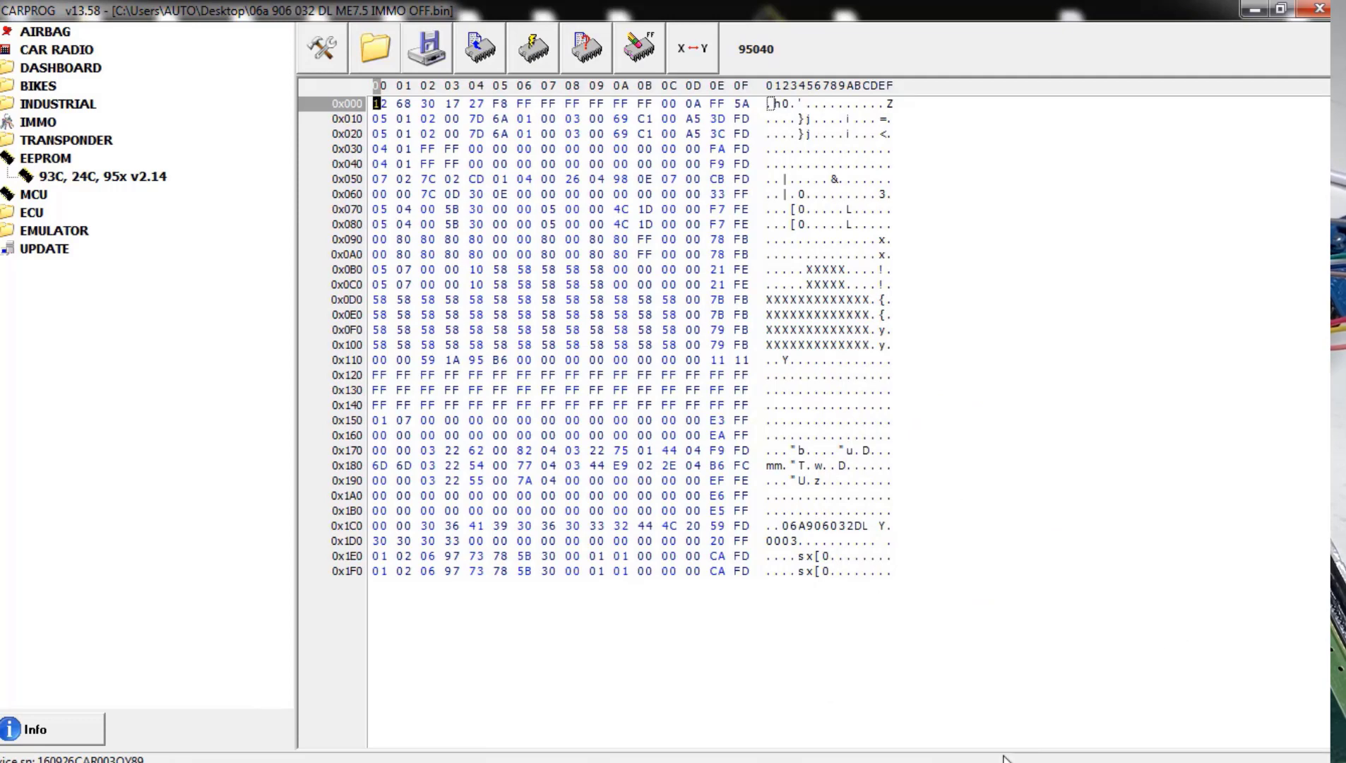
# Switch to Eeprom utilities and compare 06a 906 032 DL ME7.5 IMMO ON.bin as the first file with 06a 906 032 DL ME7.5 IMMO OFF.bin as the second.
pyautogui.click(522, 748)
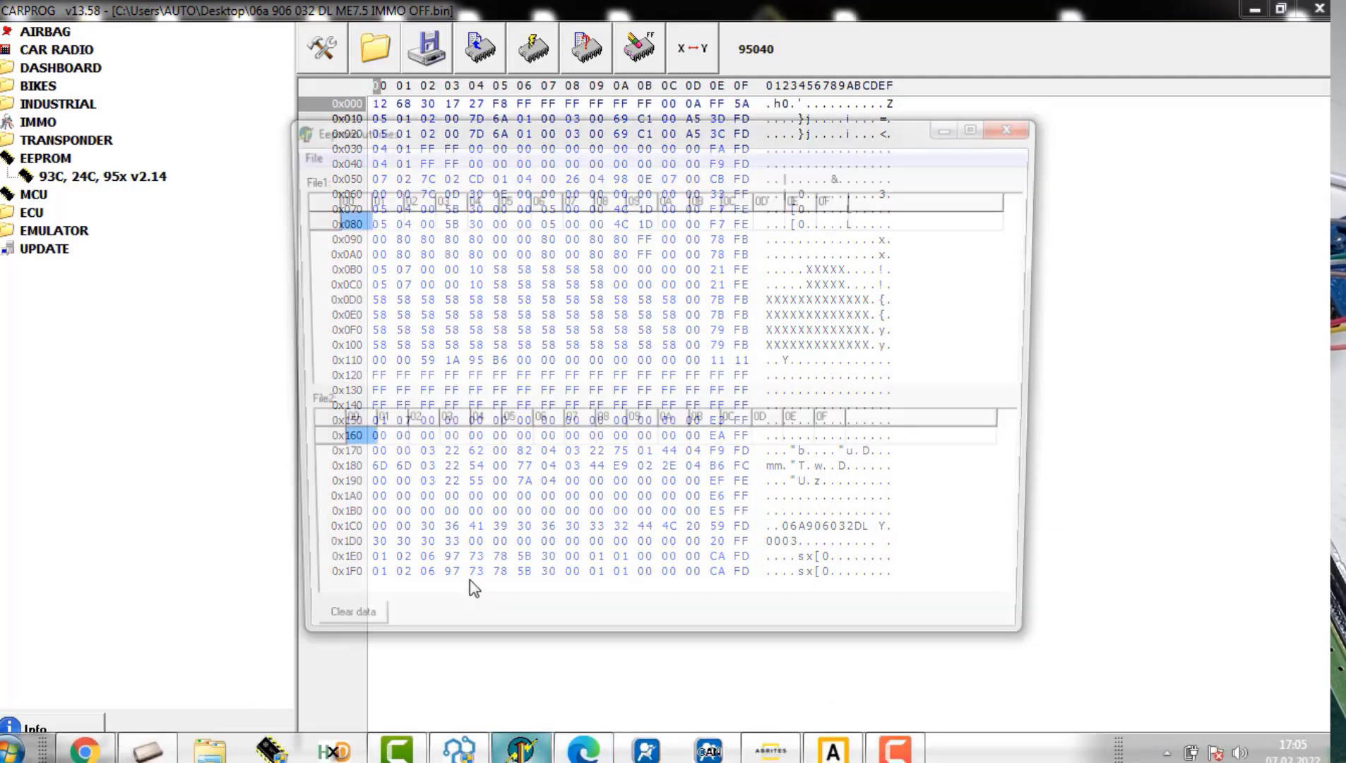
pyautogui.click(299, 154)
pyautogui.click(331, 177)
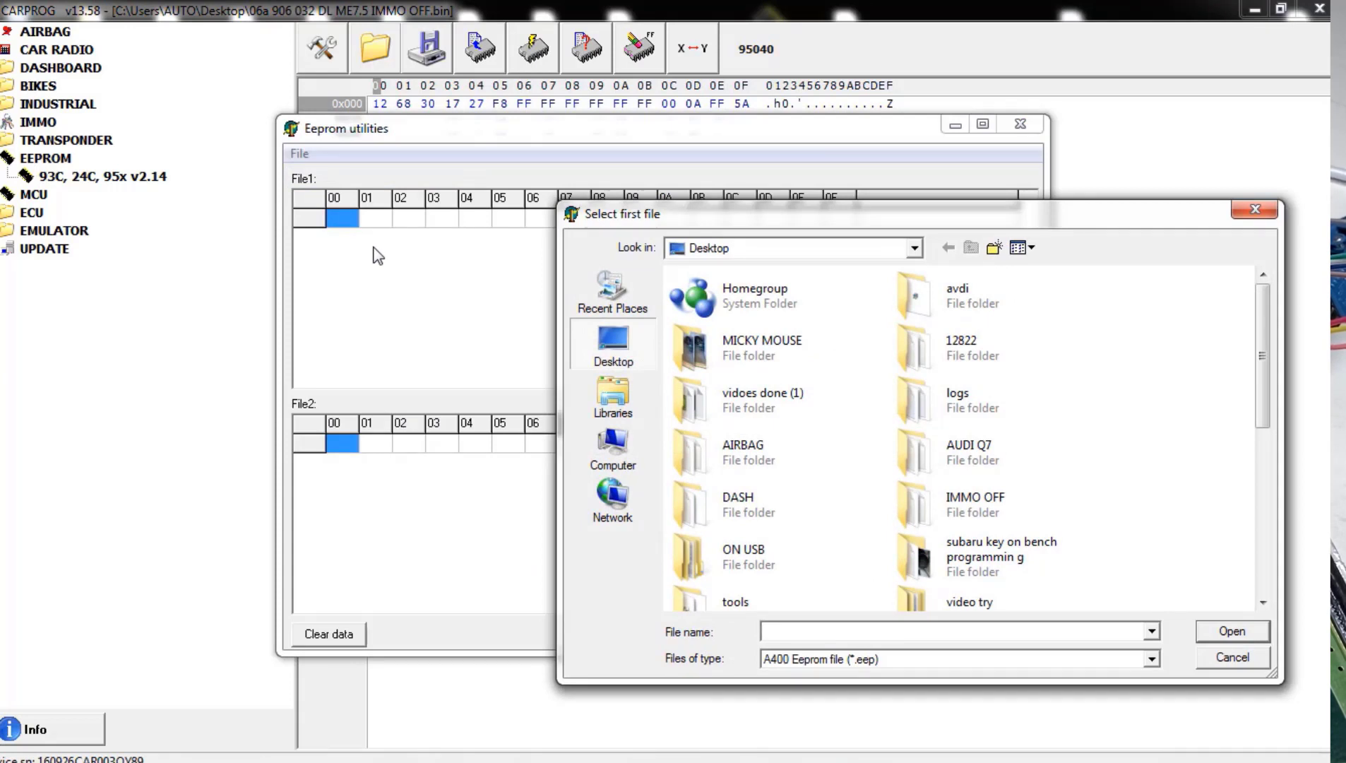
pyautogui.write('0')
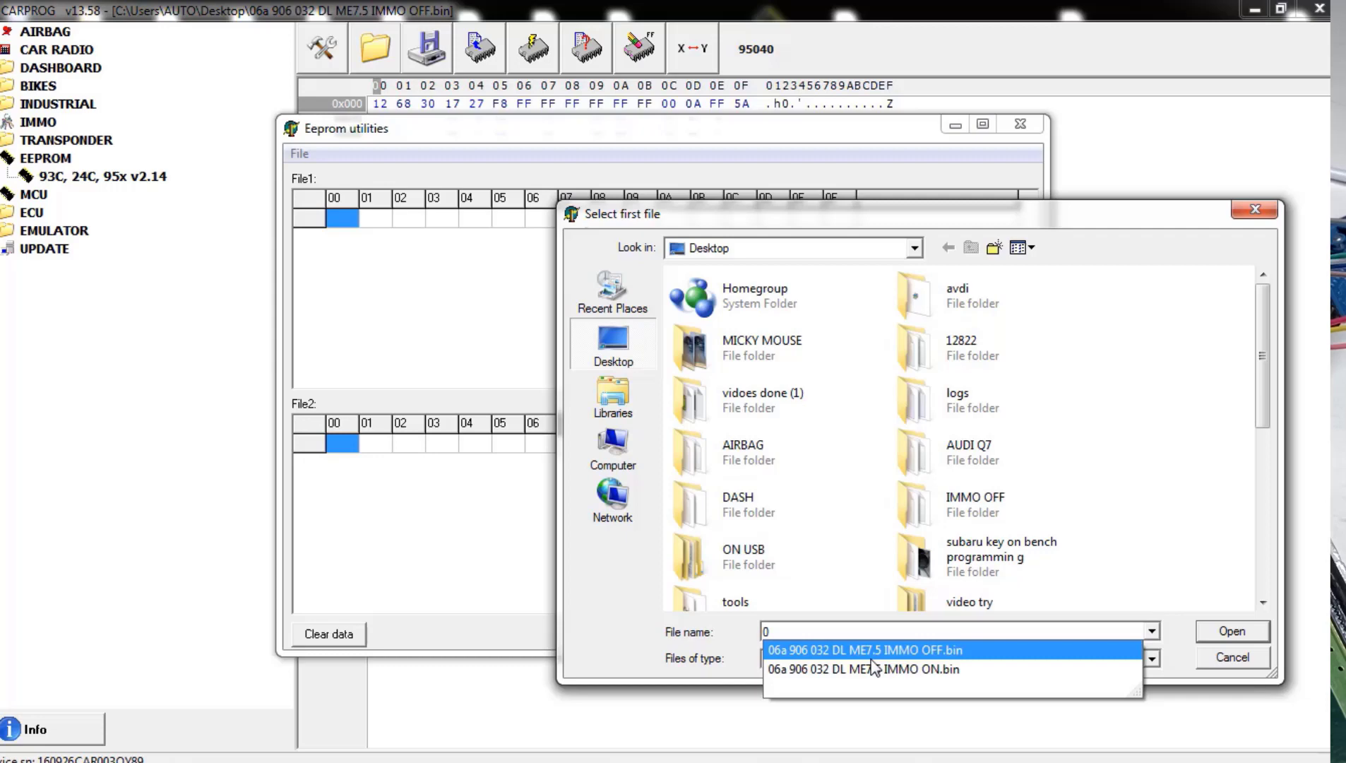
pyautogui.click(887, 669)
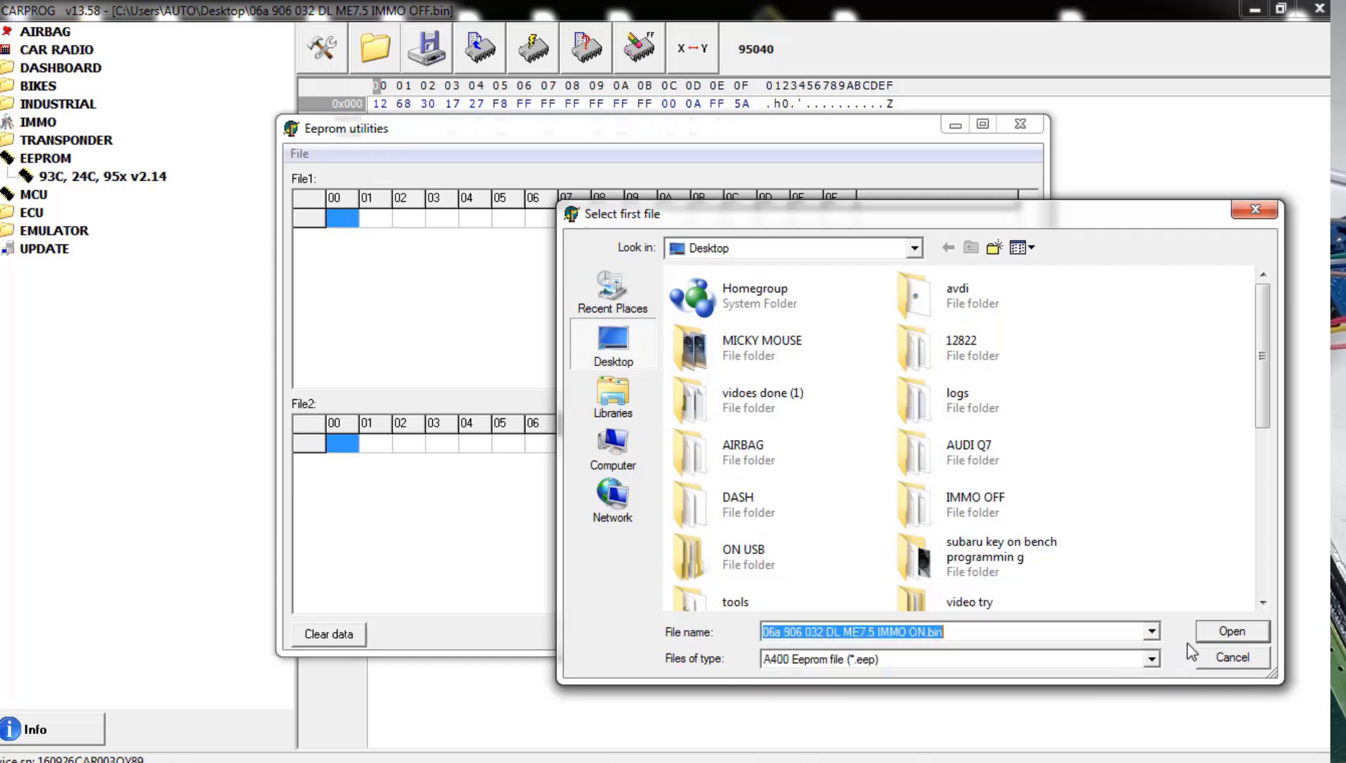
pyautogui.click(1215, 632)
pyautogui.write('0')
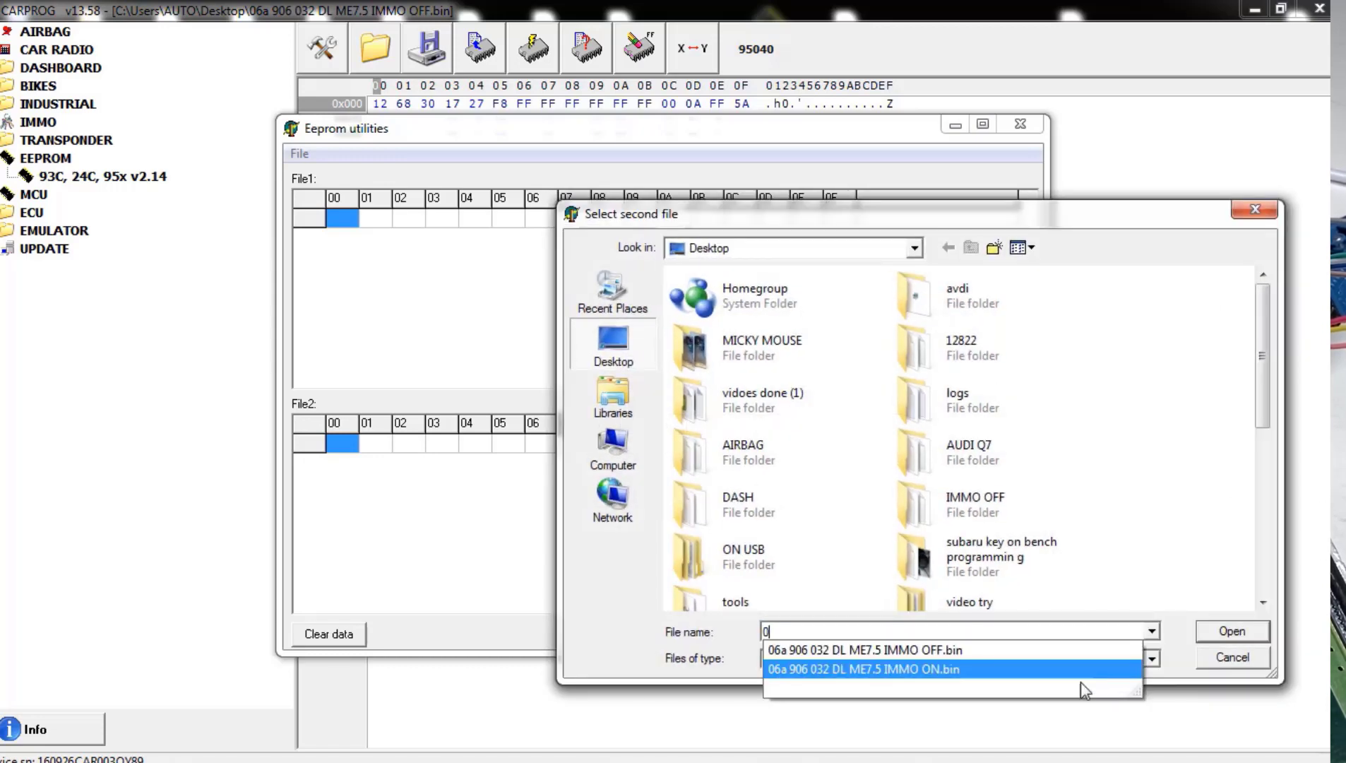
pyautogui.click(969, 655)
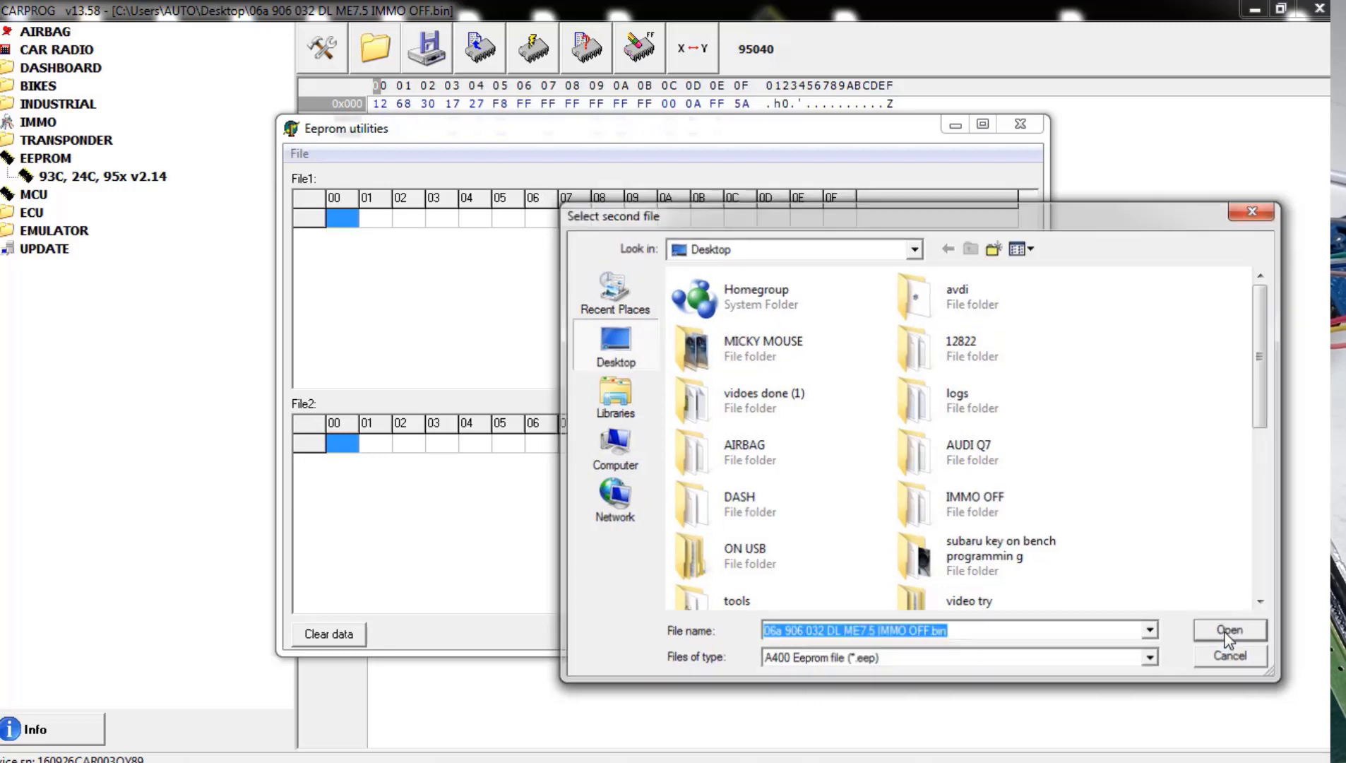
pyautogui.click(1232, 631)
# Examine the differing bytes in columns 02 and 0E, check the rest of both dumps for differences, and leave the comparison.
pyautogui.moveTo(796, 240); pyautogui.dragTo(803, 311)
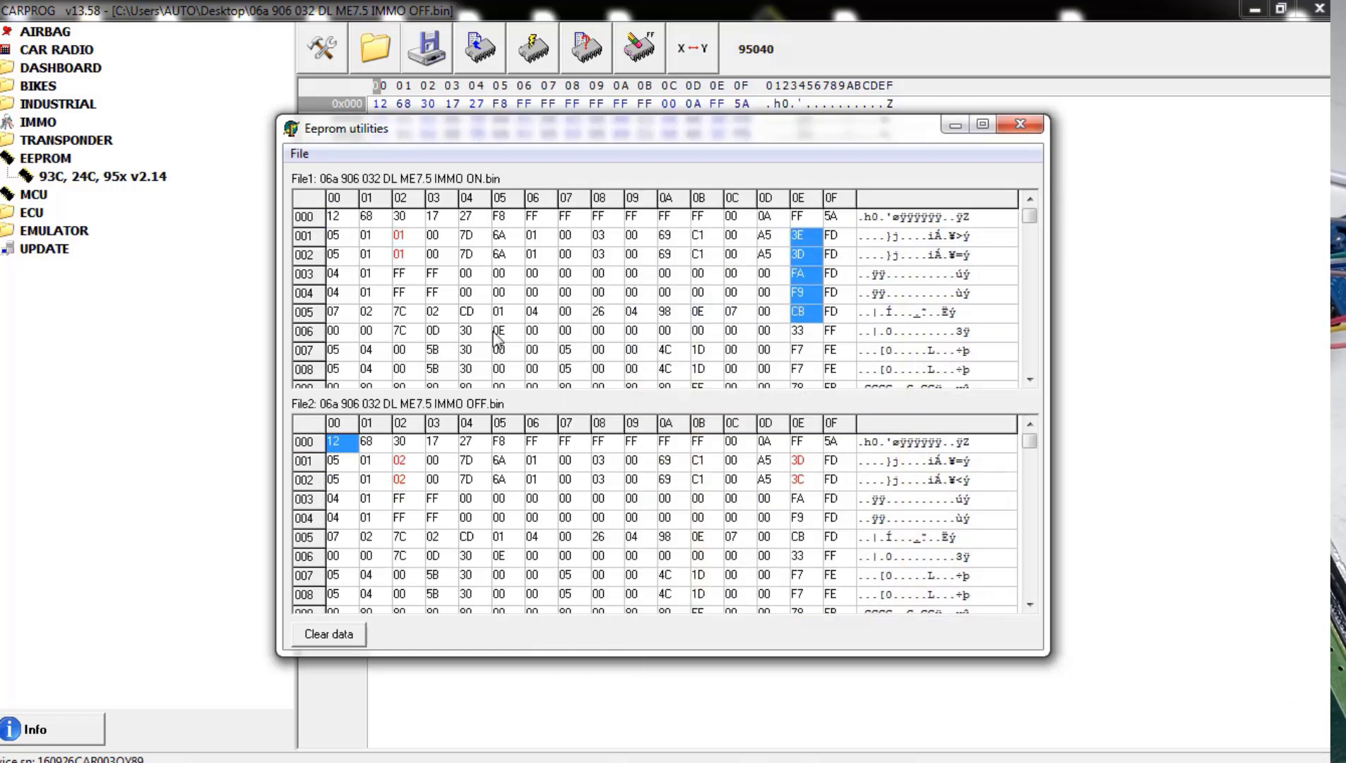
pyautogui.moveTo(399, 217); pyautogui.dragTo(400, 293)
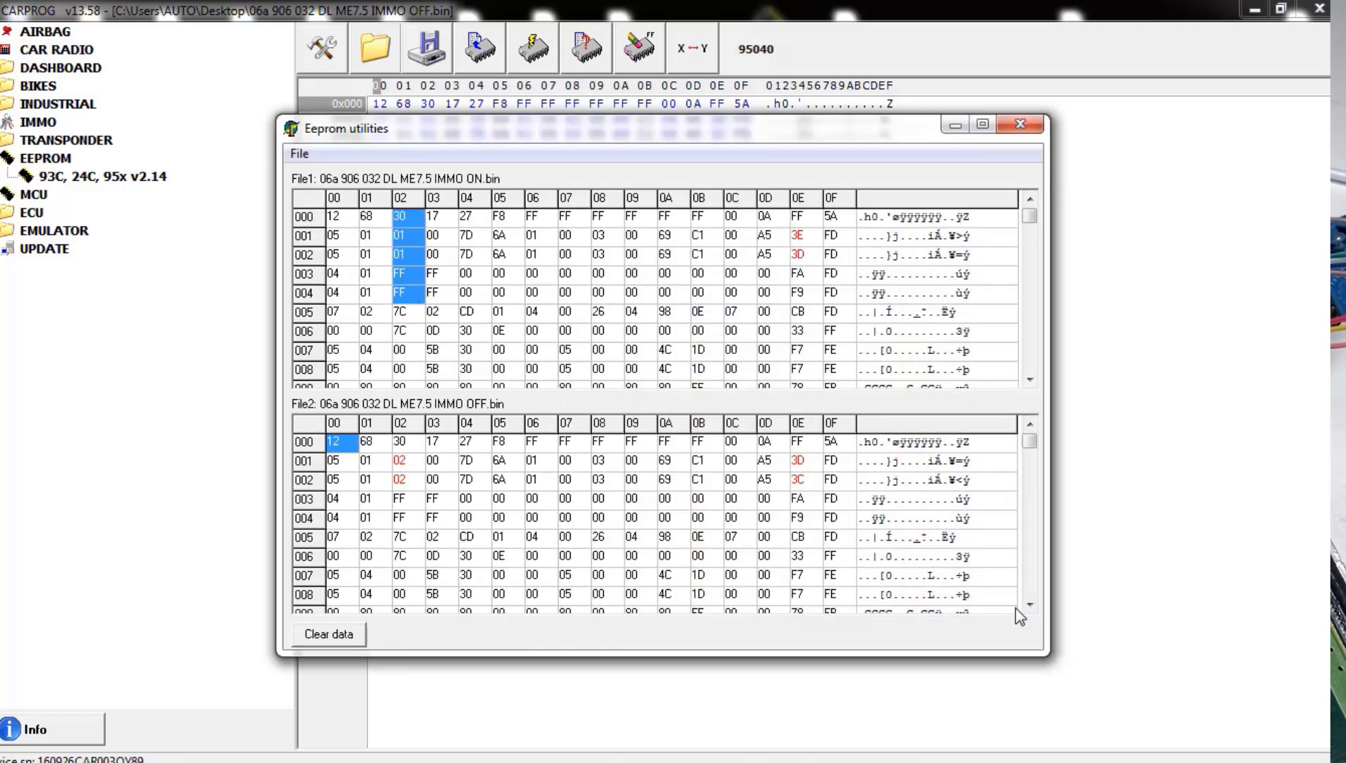
pyautogui.scroll(-8, 1031, 572)
pyautogui.scroll(3, 1031, 572)
pyautogui.scroll(-3, 1031, 572)
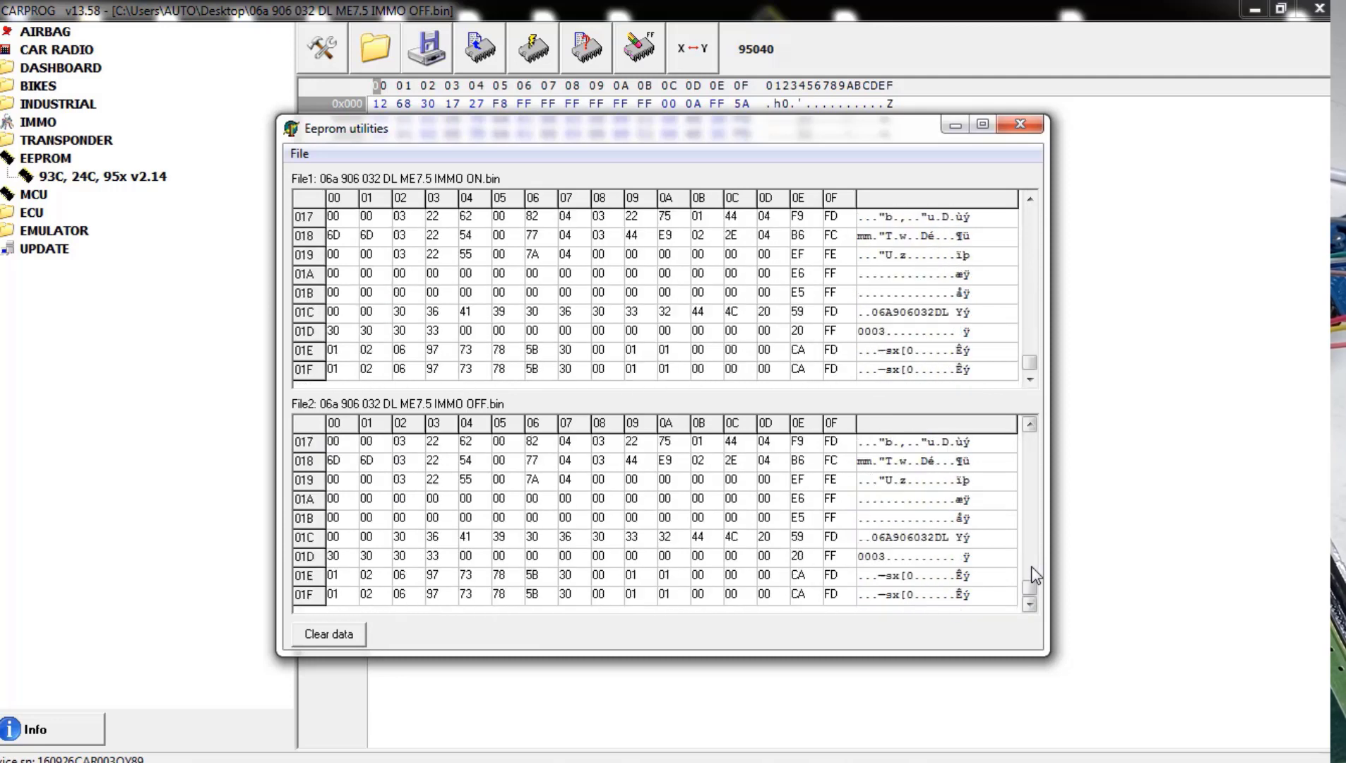
pyautogui.scroll(3, 1035, 574)
pyautogui.scroll(-3, 1035, 573)
pyautogui.scroll(3, 1033, 572)
pyautogui.press('Escape')
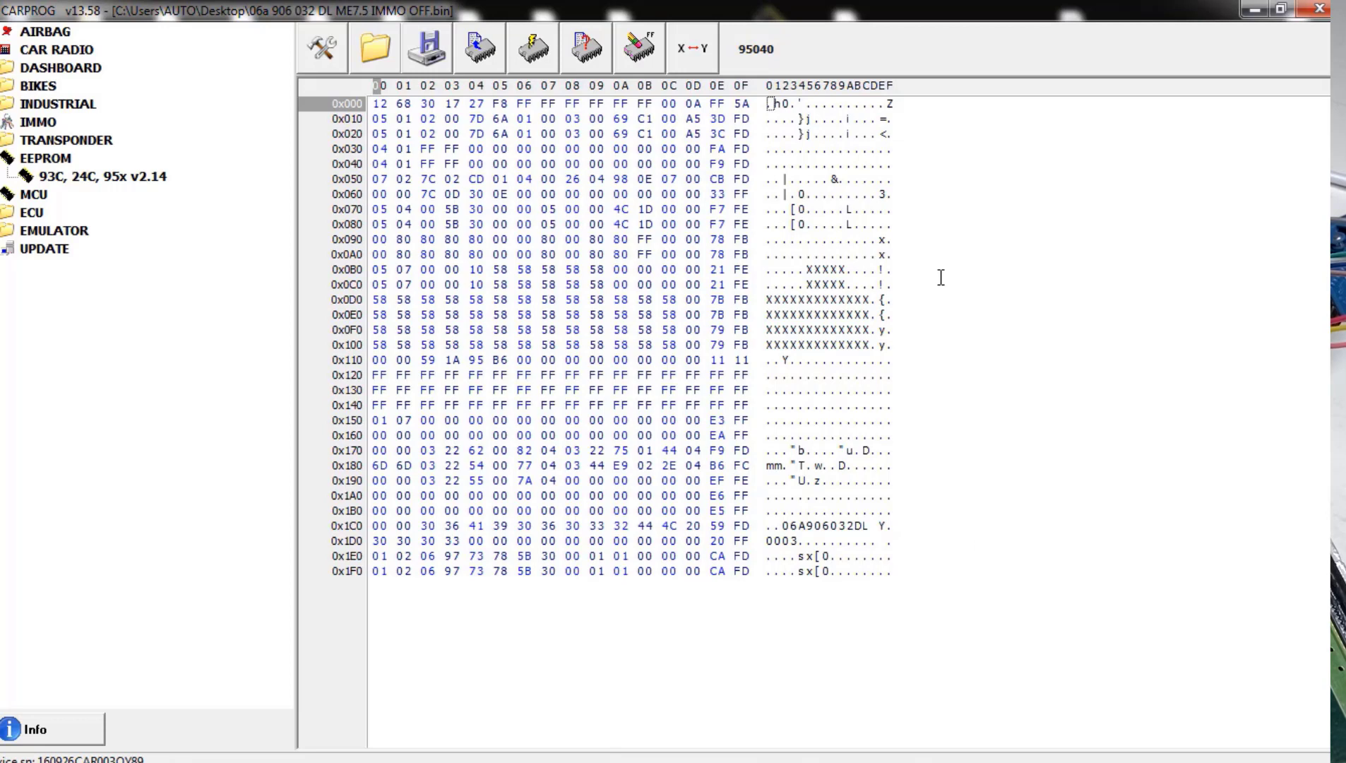
# In CARPROG, reload 06a 906 032 DL ME7.5 IMMO OFF.bin from the Desktop and write it to the 95040 EEPROM.
pyautogui.click(375, 49)
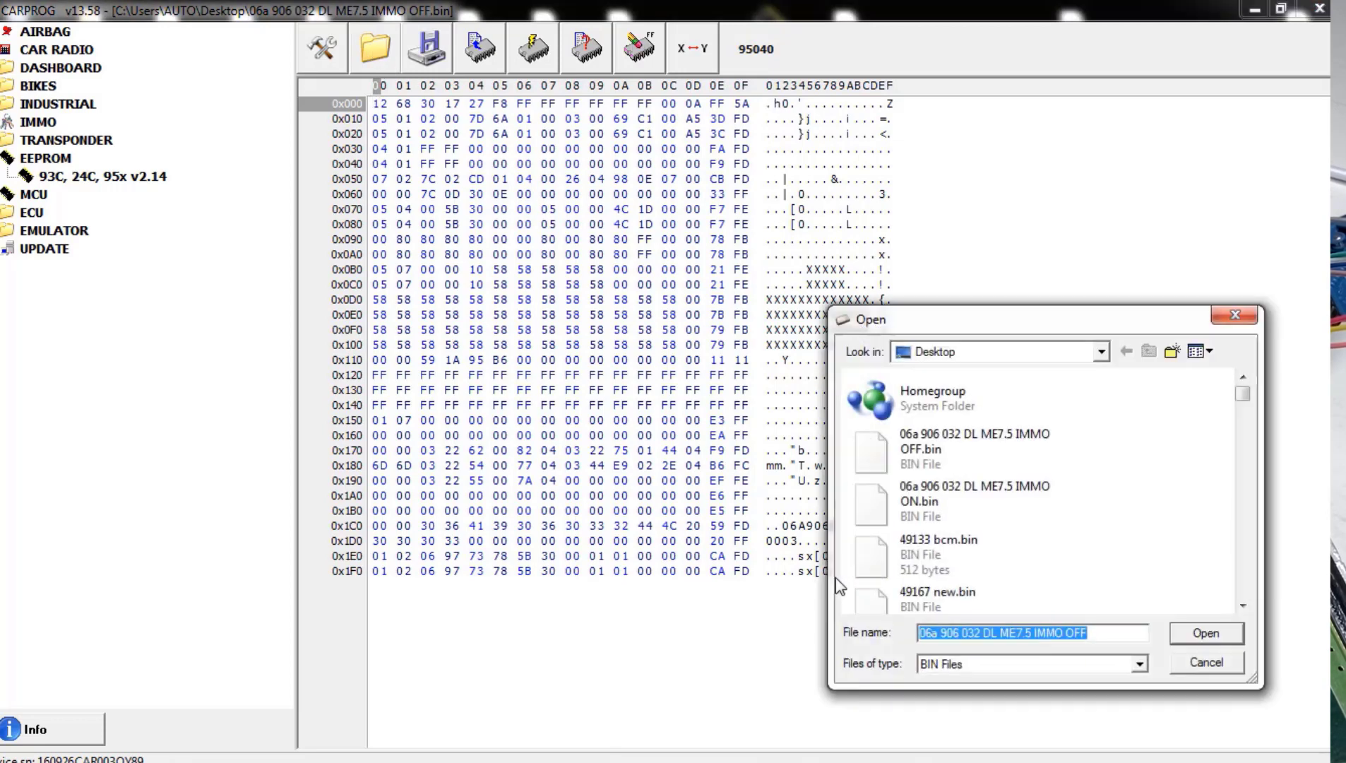
pyautogui.click(1204, 632)
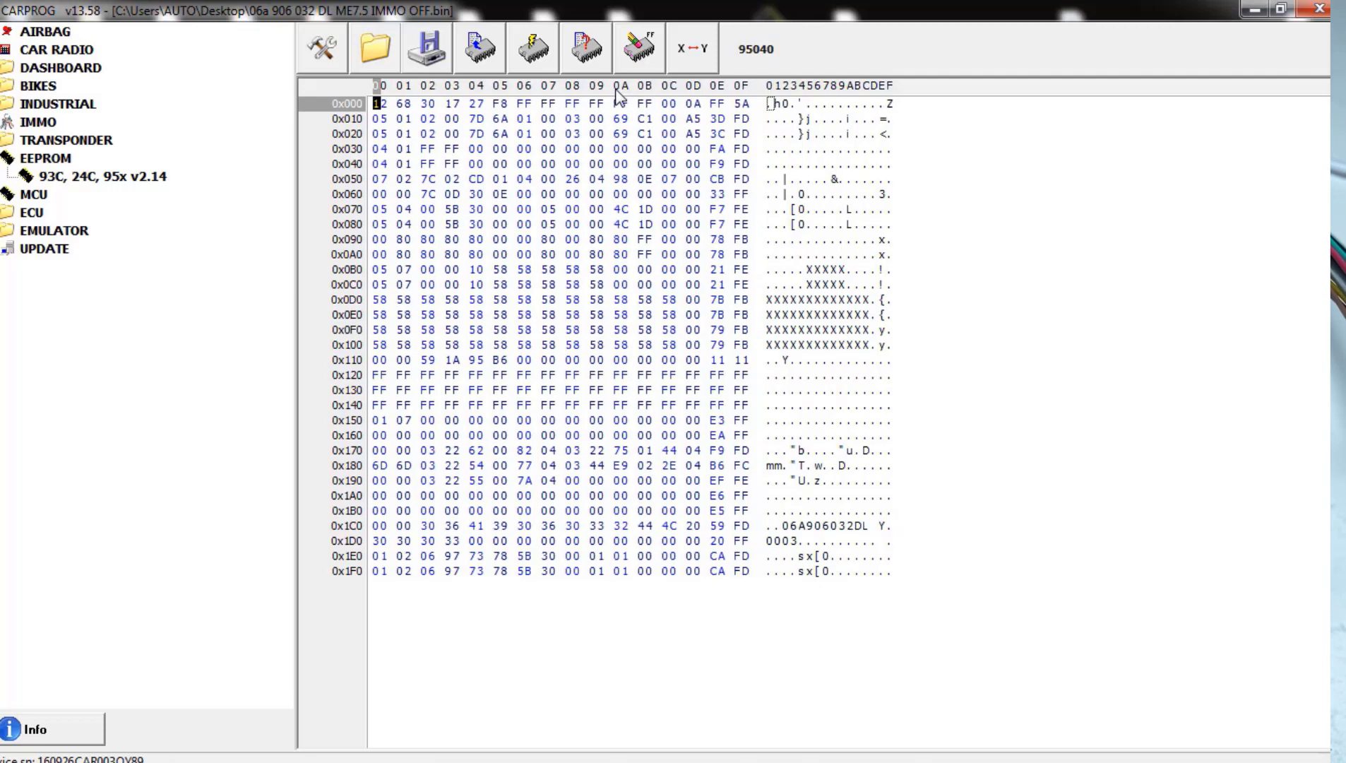
pyautogui.click(533, 48)
pyautogui.click(664, 474)
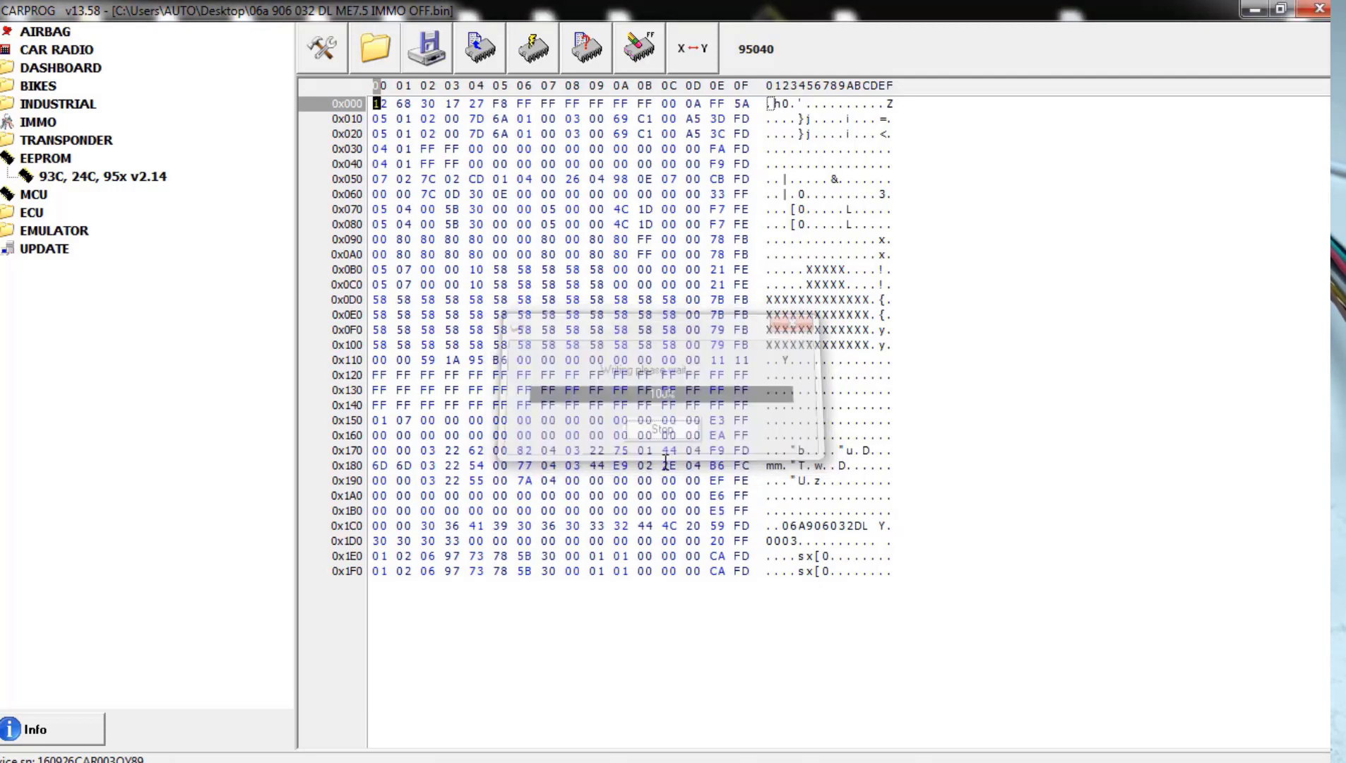
pyautogui.click(688, 481)
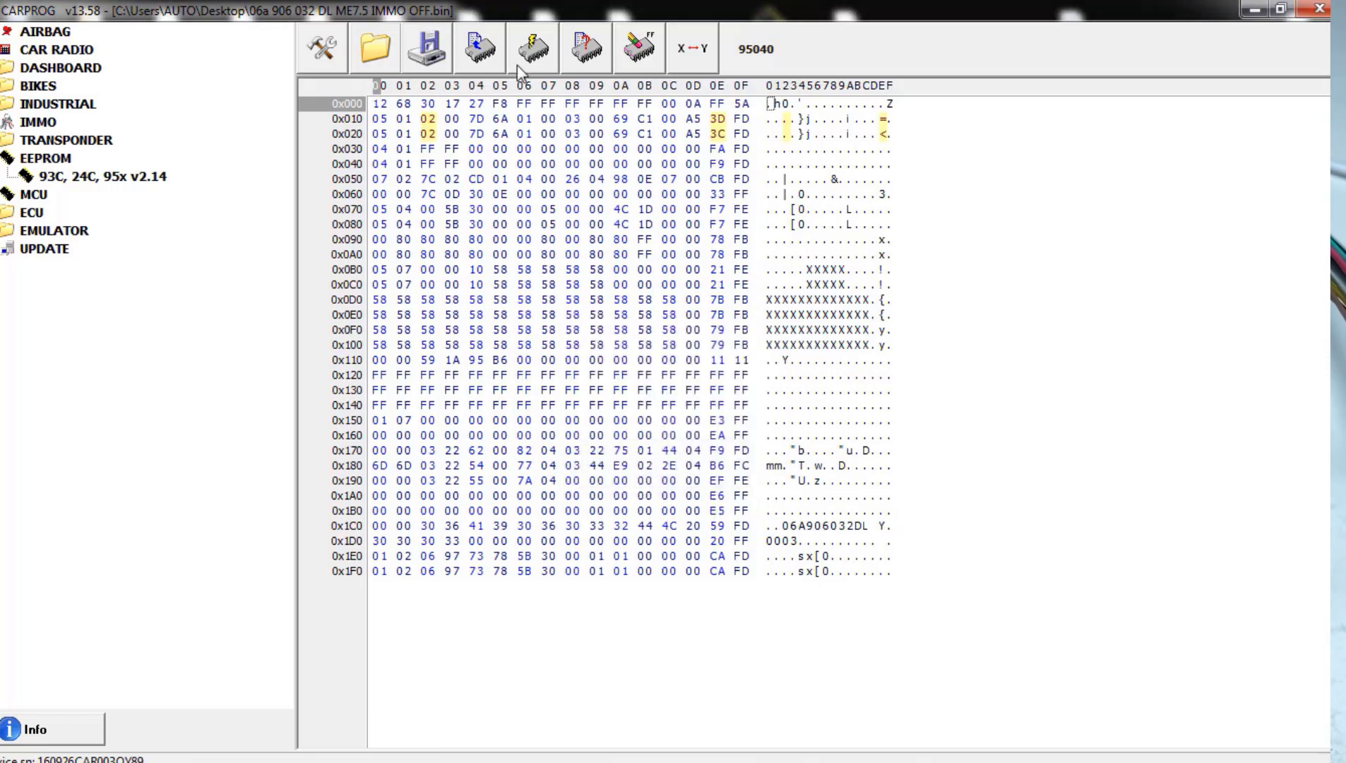
# Repeat writing the loaded immo-off dump to the 95040 EEPROM, confirming each write start.
pyautogui.click(534, 51)
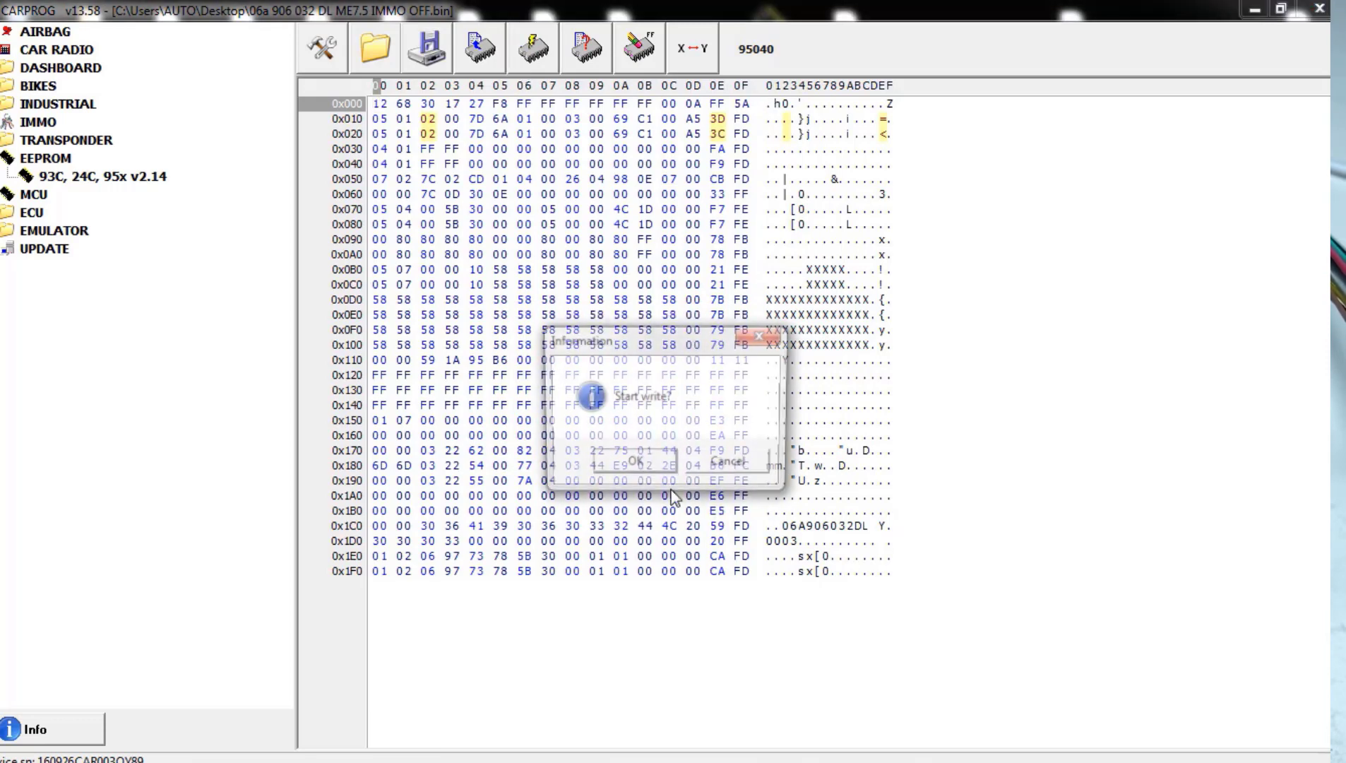
pyautogui.click(631, 464)
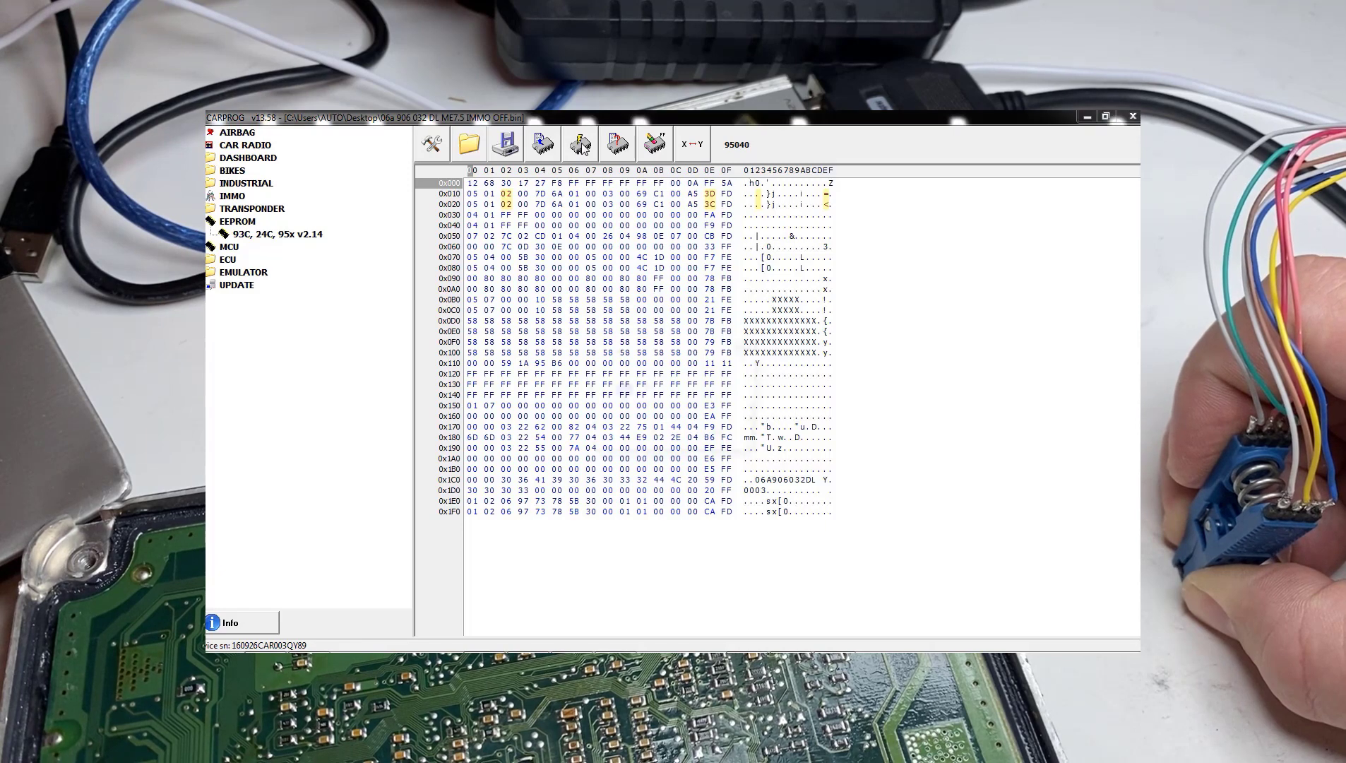
pyautogui.click(651, 437)
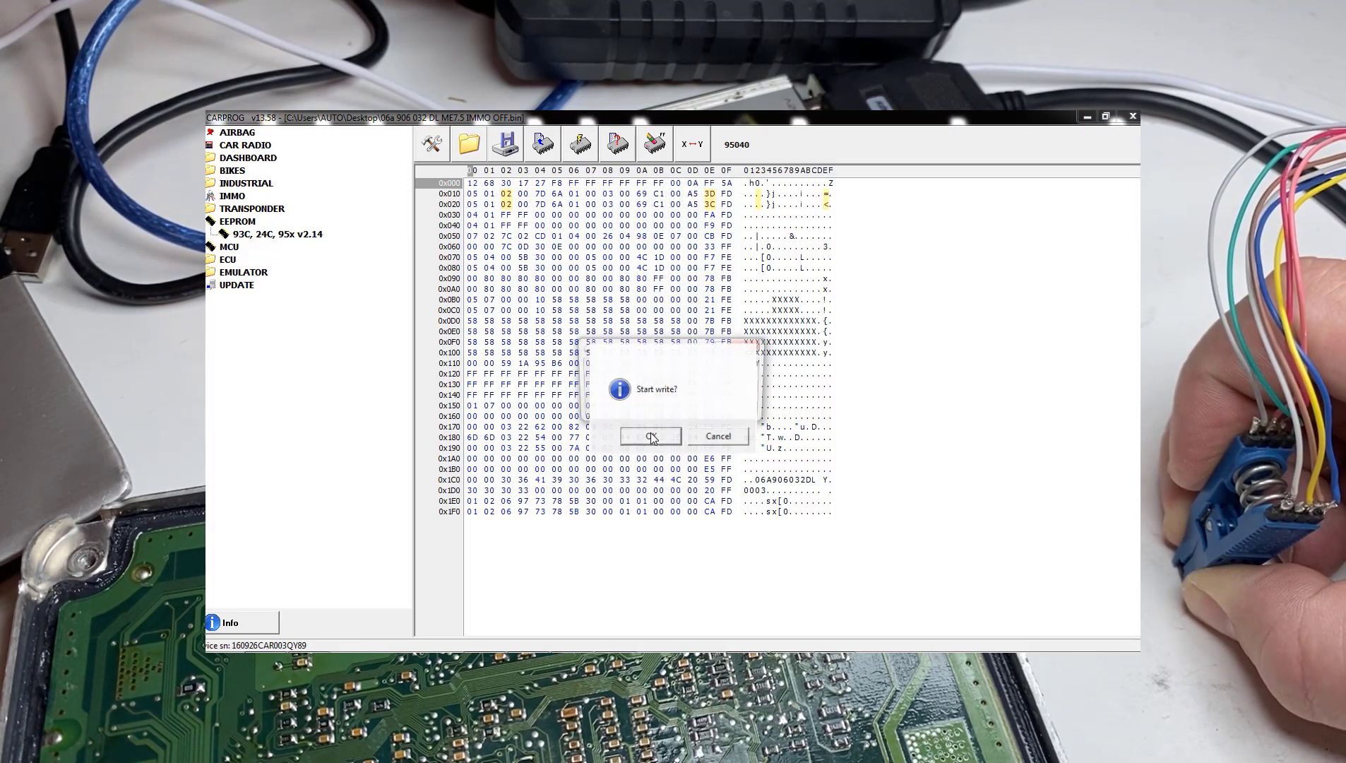